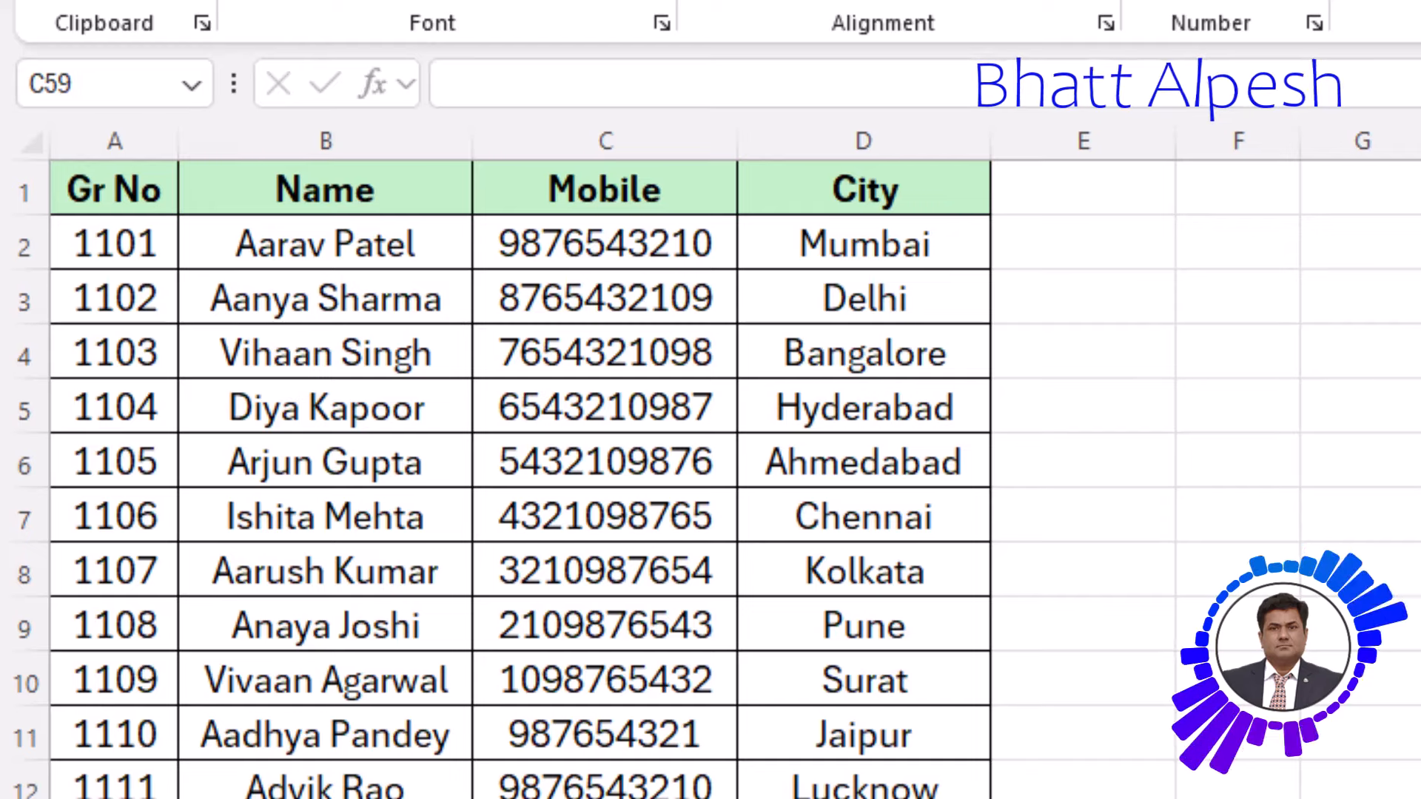
- Start a VLOOKUP formula in the Name cell B55 of the SEARCH table below the records
scroll(1078, 696, down, 2)
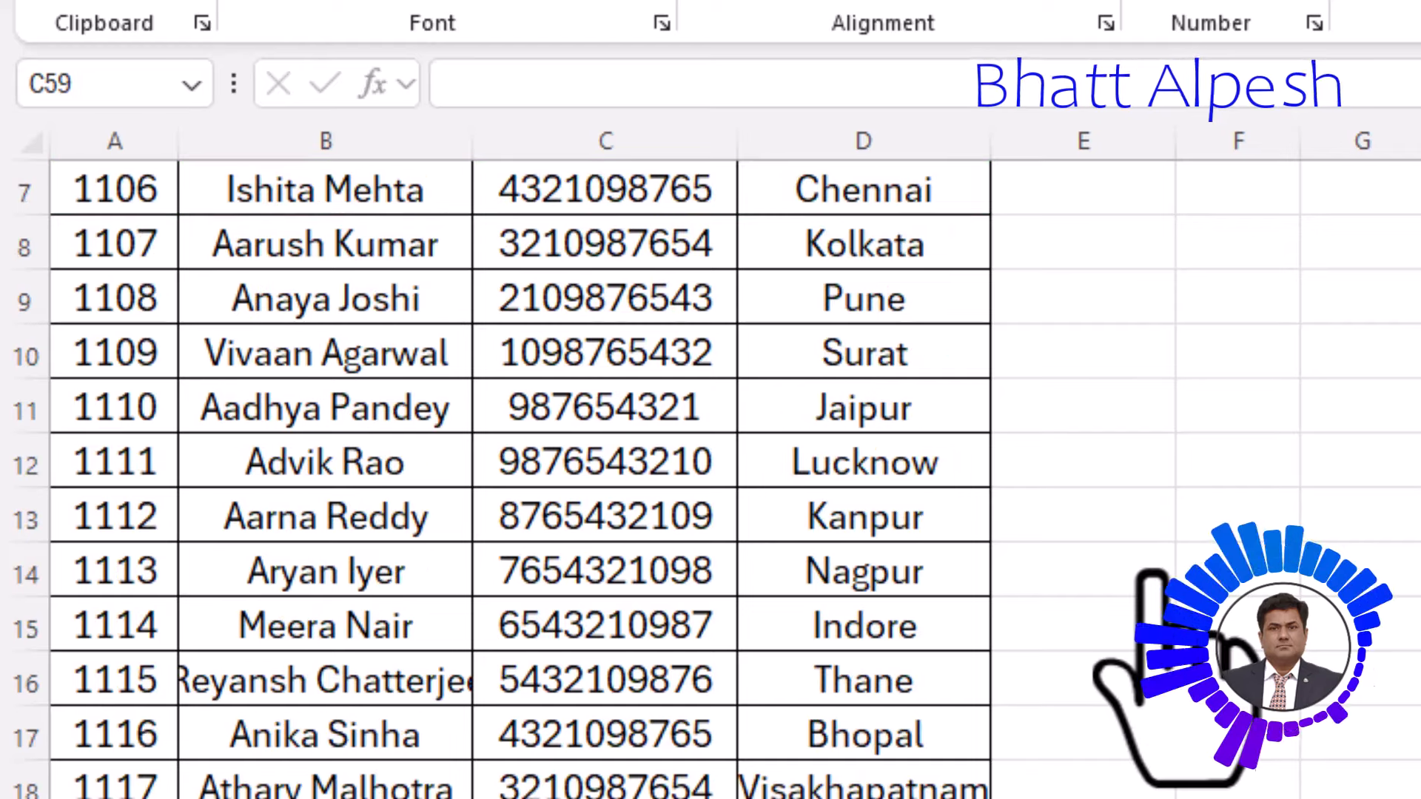
scroll(644, 577, up, 2)
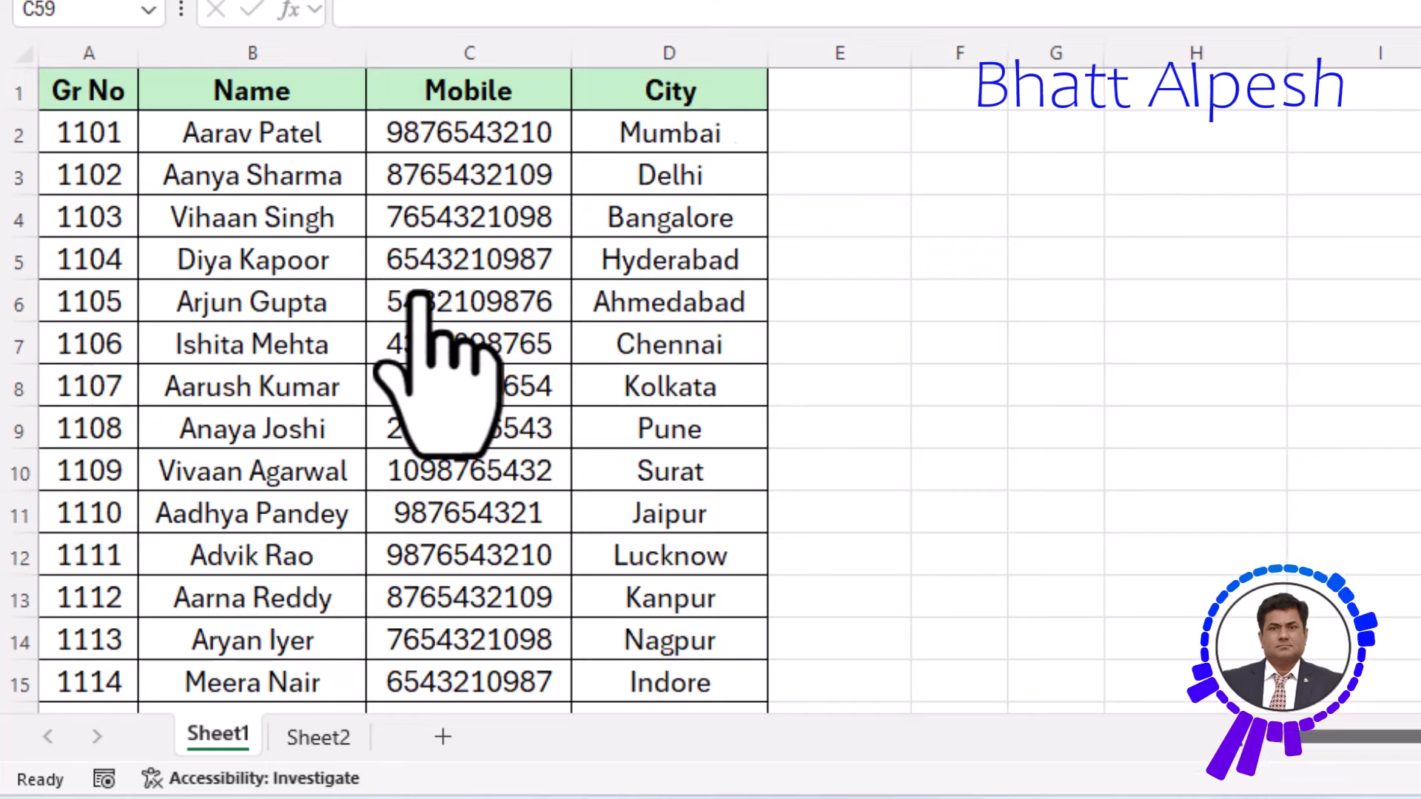
scroll(429, 333, down, 2)
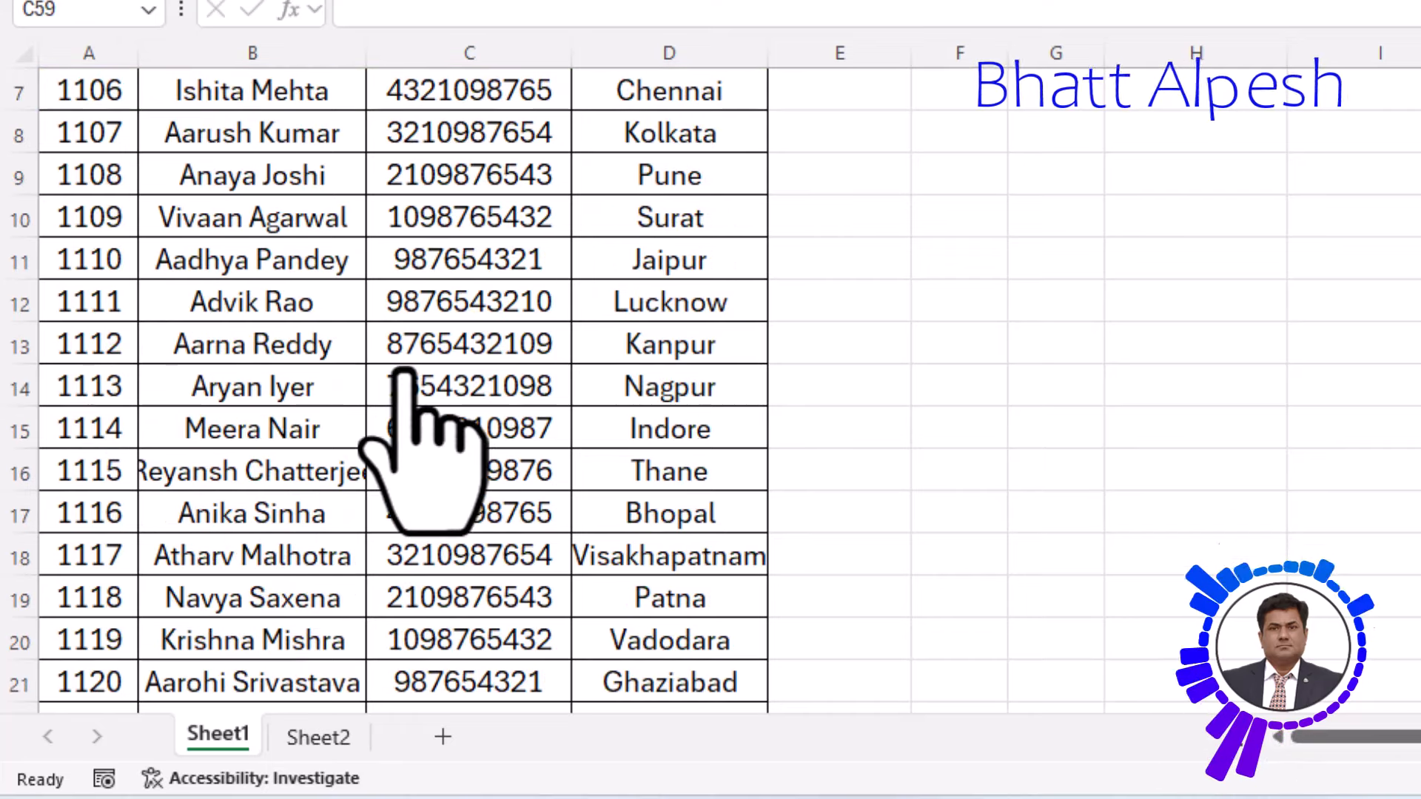
scroll(403, 370, down, 2)
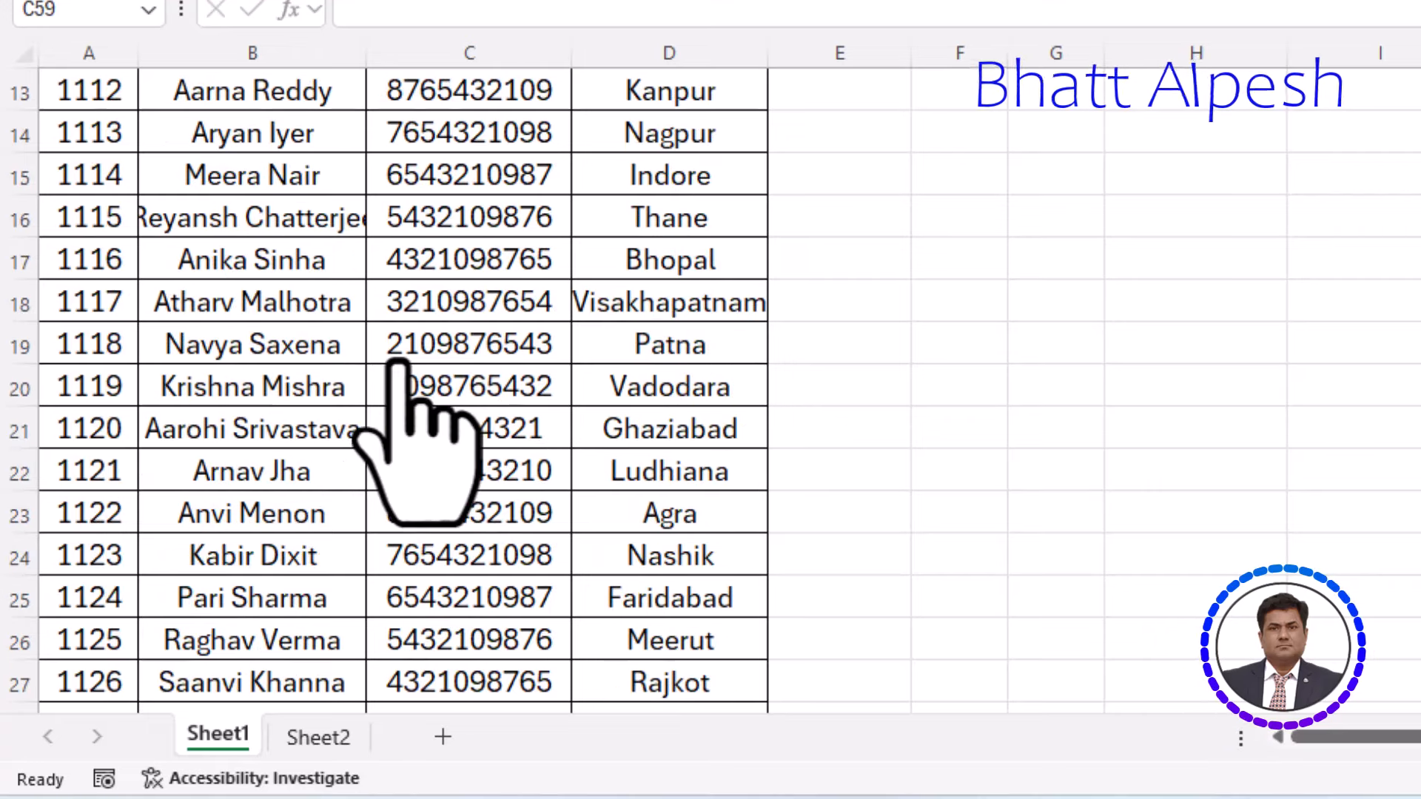
scroll(399, 366, down, 10)
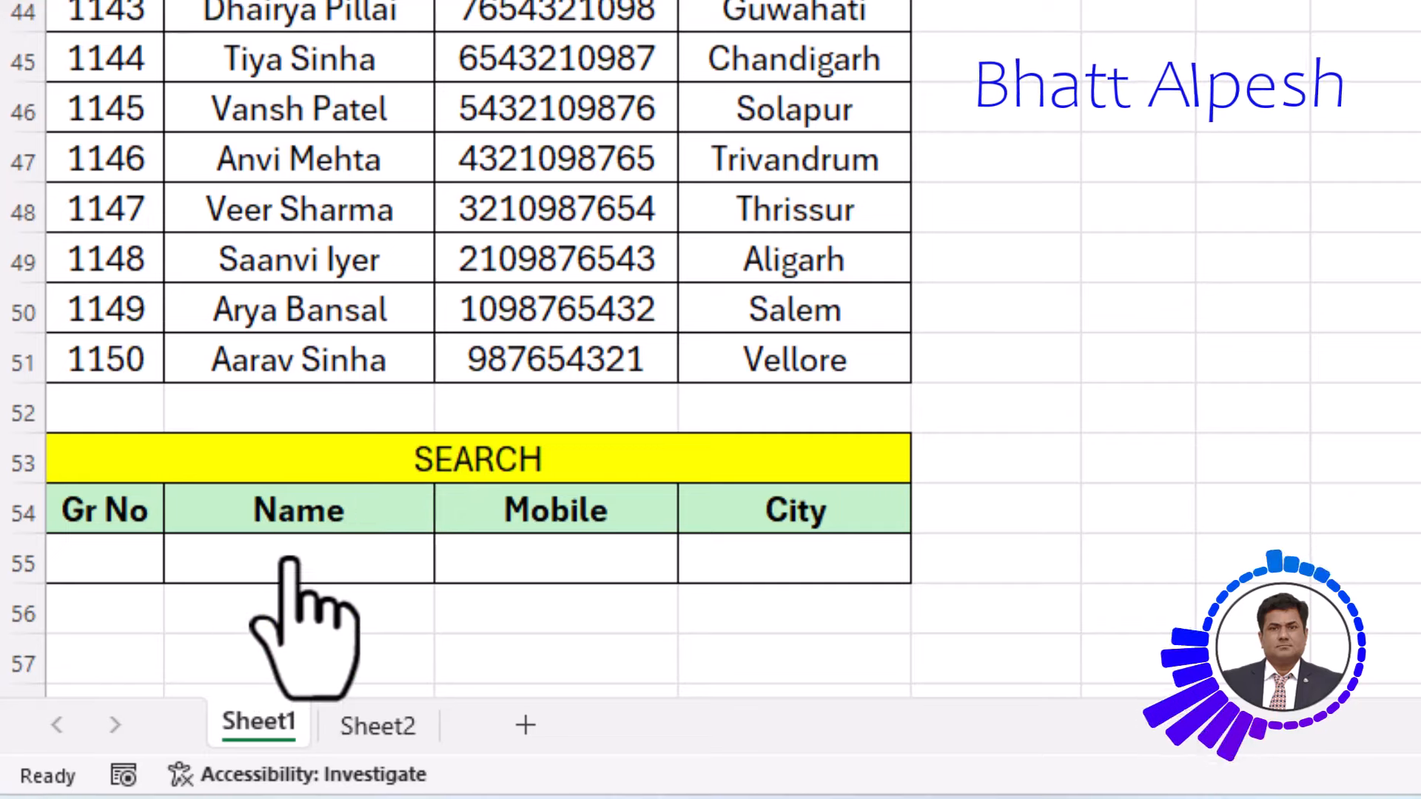
click(310, 471)
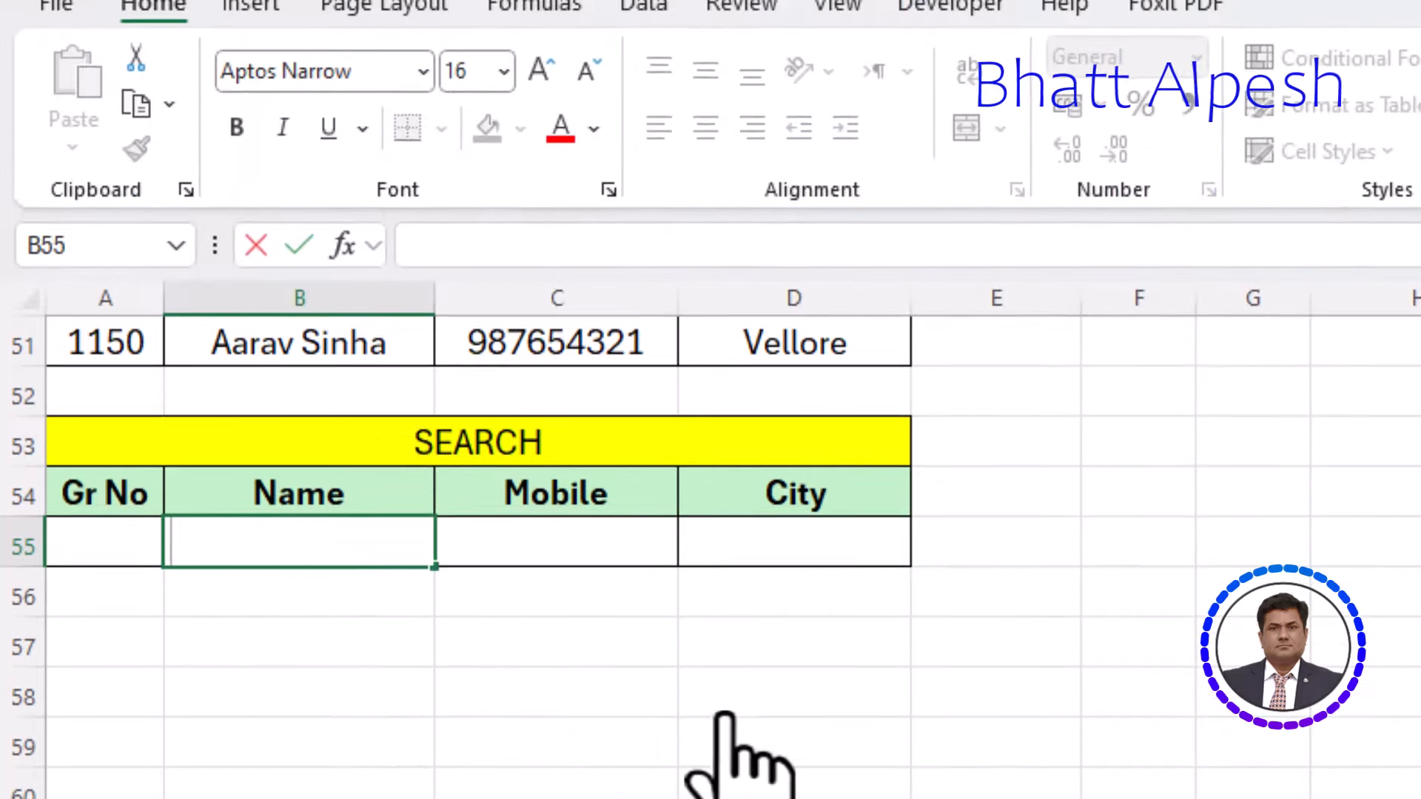
scroll(740, 754, up, 5)
scroll(1311, 629, down, 1)
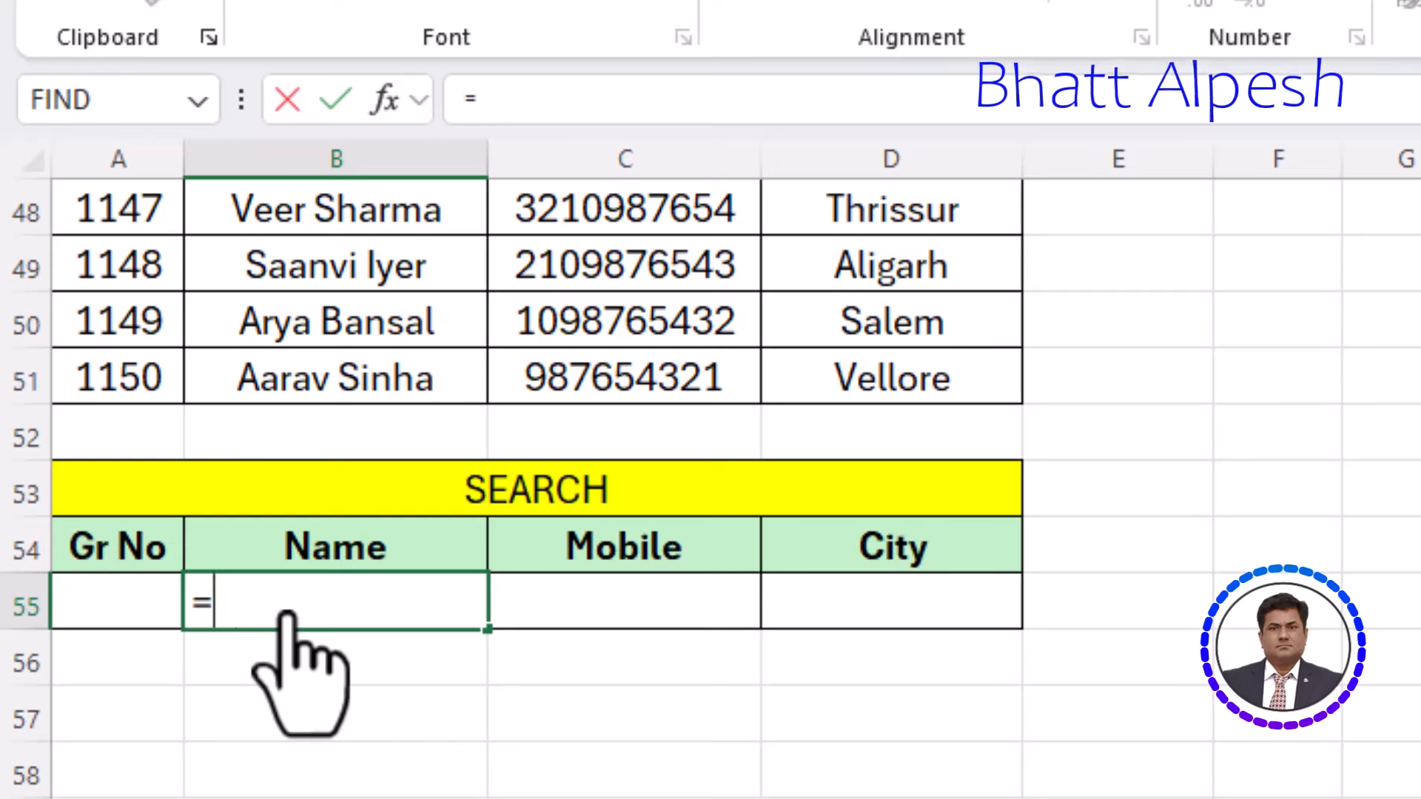
text(VLOOKUP)
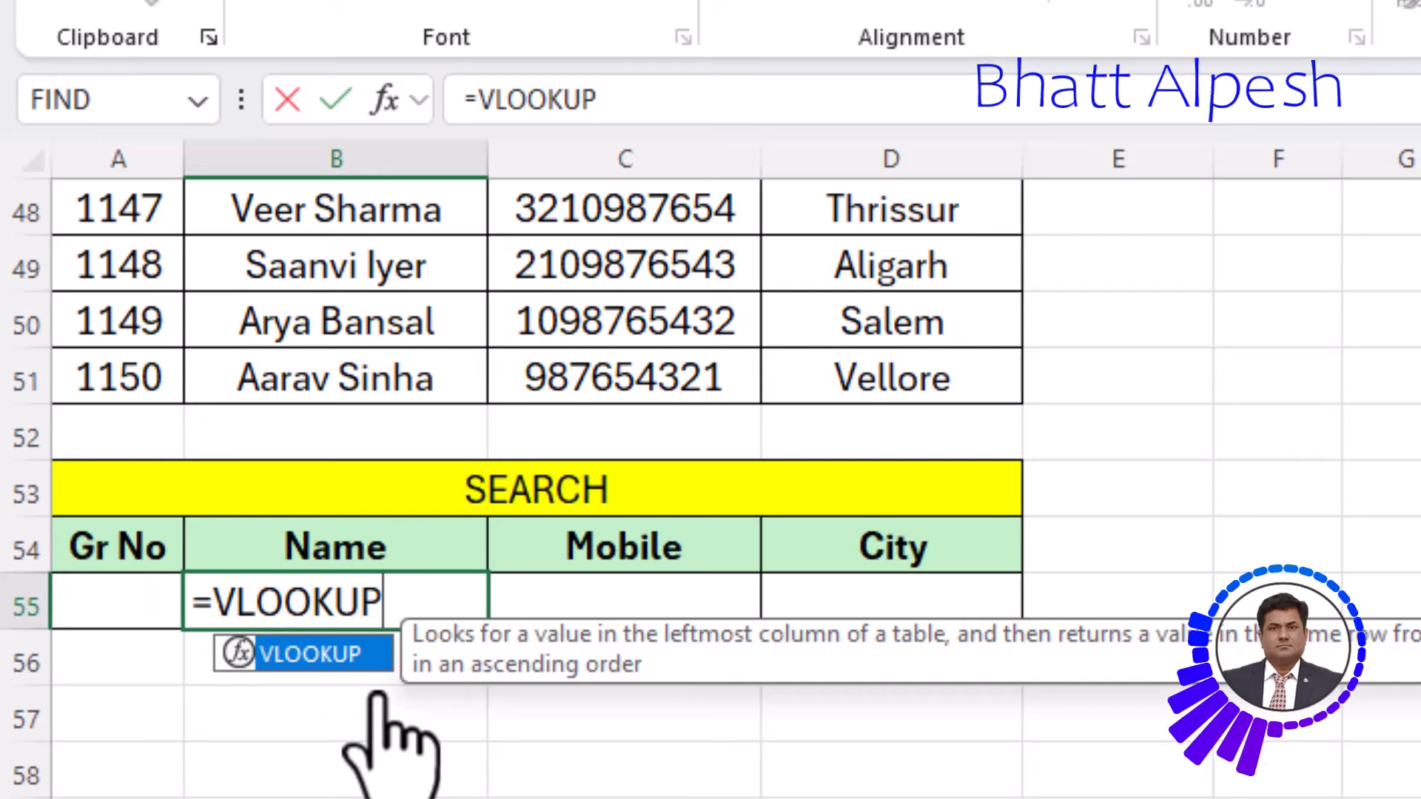
double_click(238, 653)
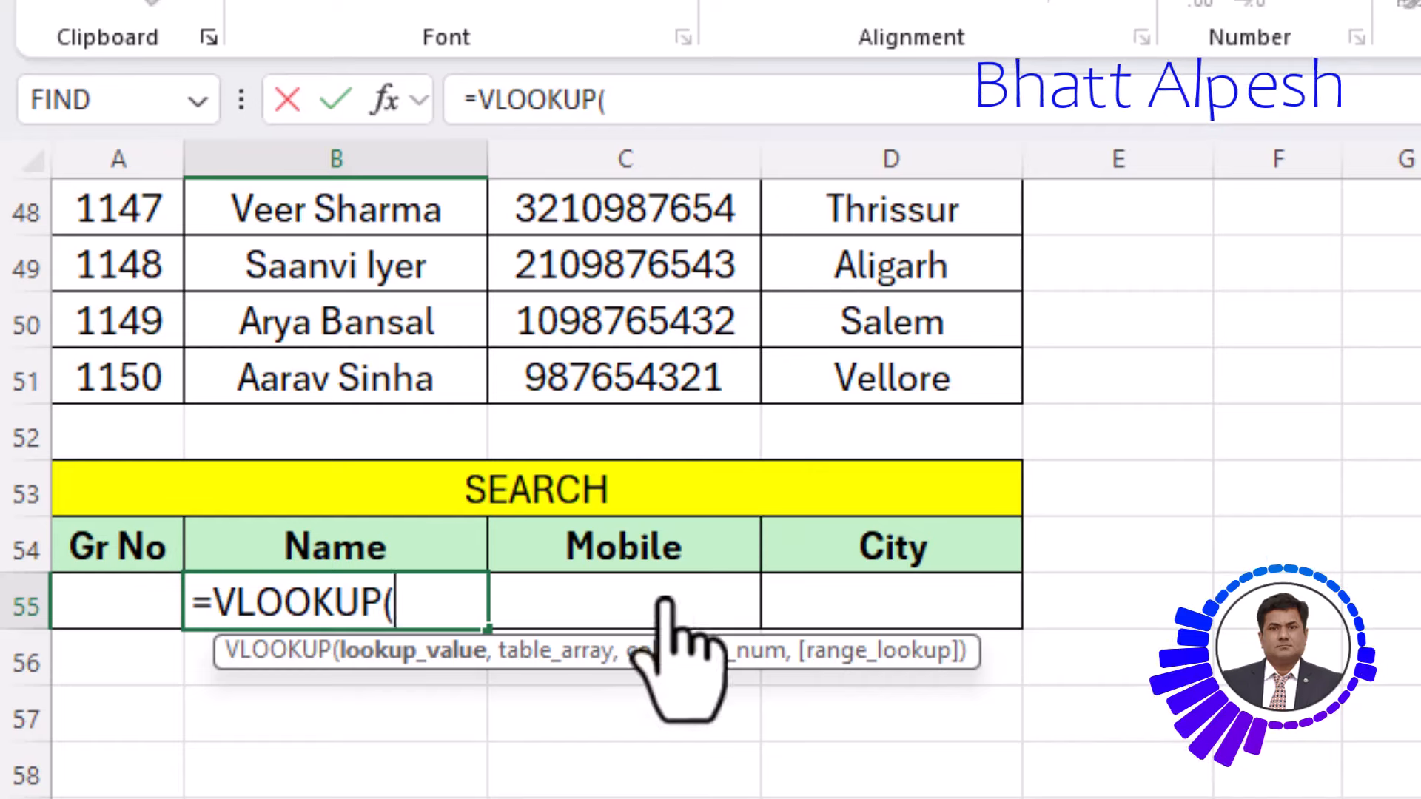
- Set A55 as the VLOOKUP lookup value and the records range A2:D51 as its table array
click(662, 102)
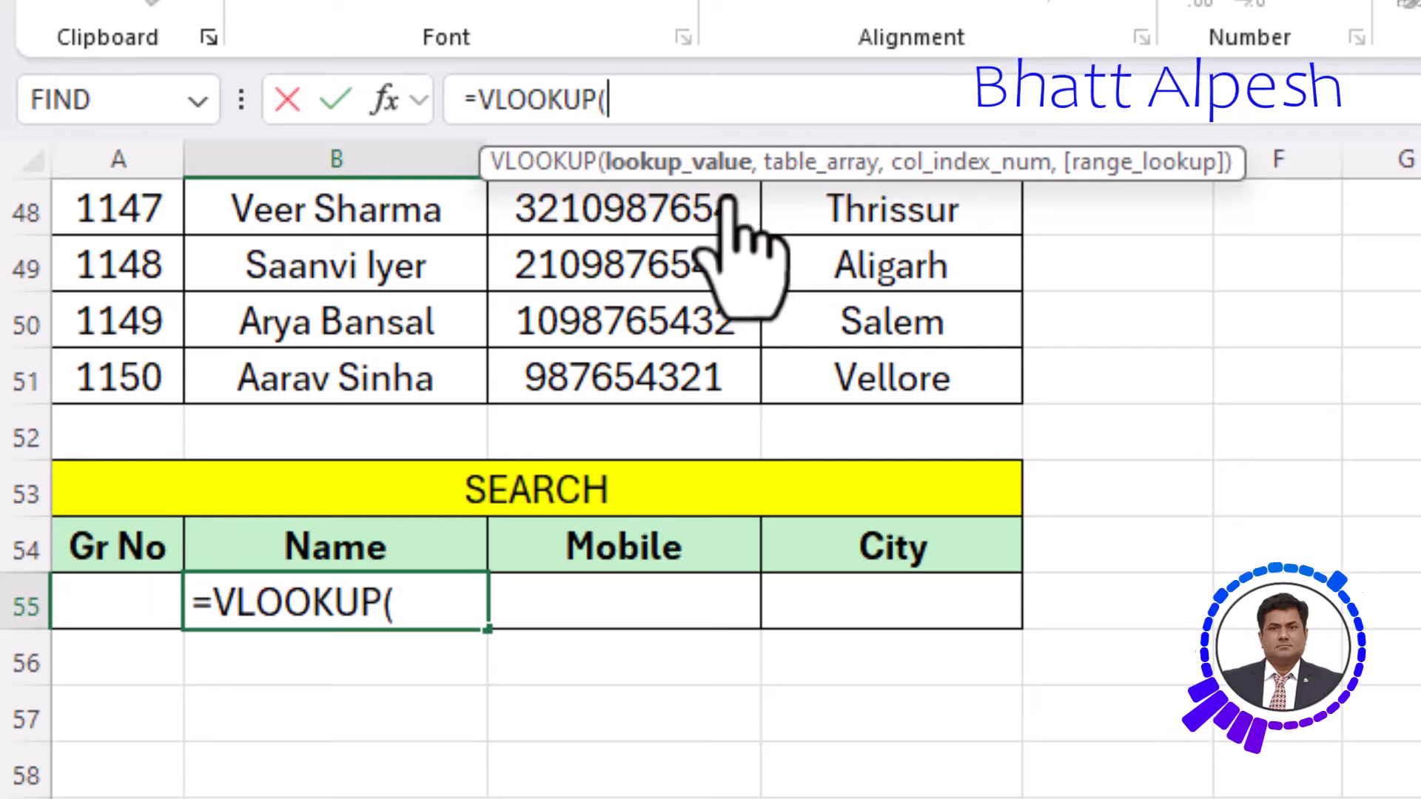
click(107, 616)
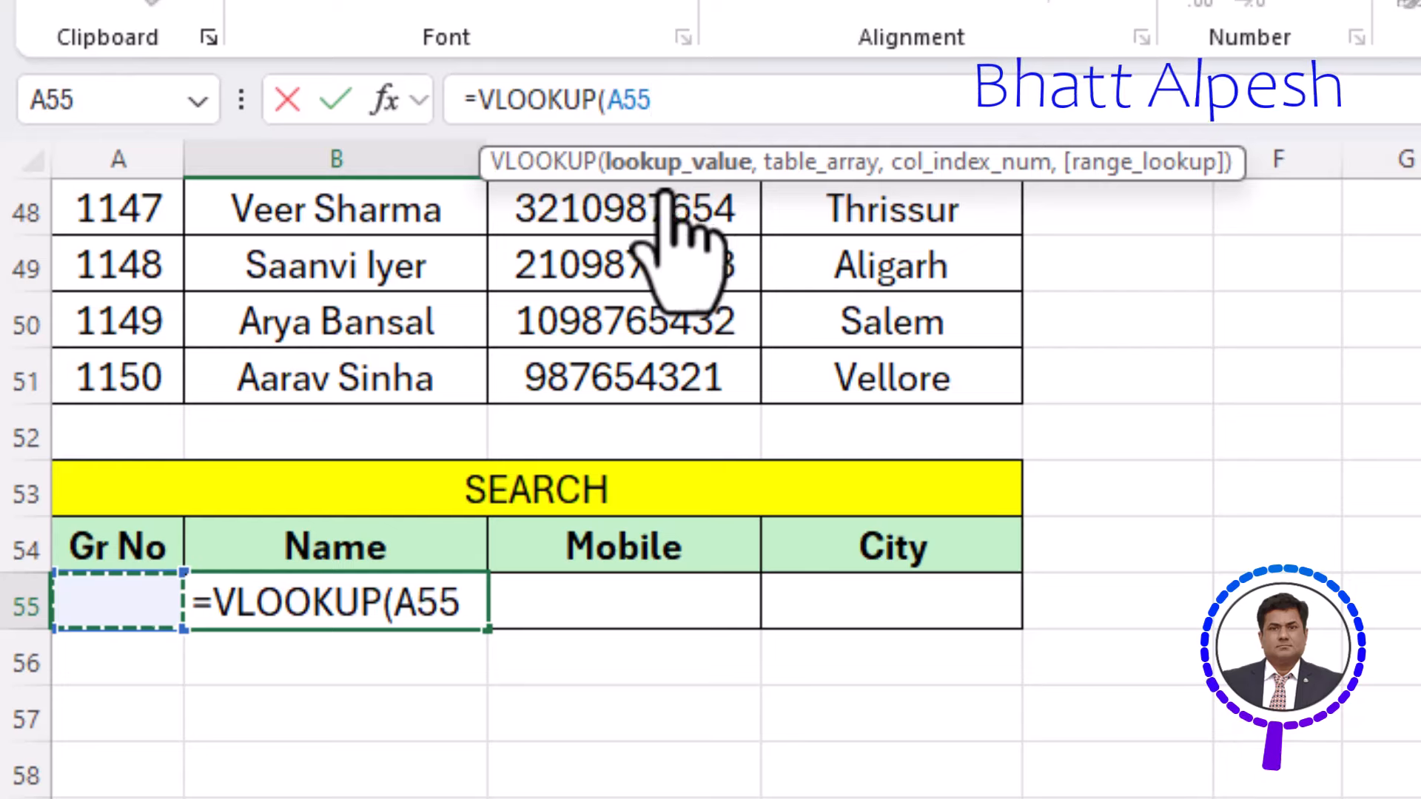
click(676, 101)
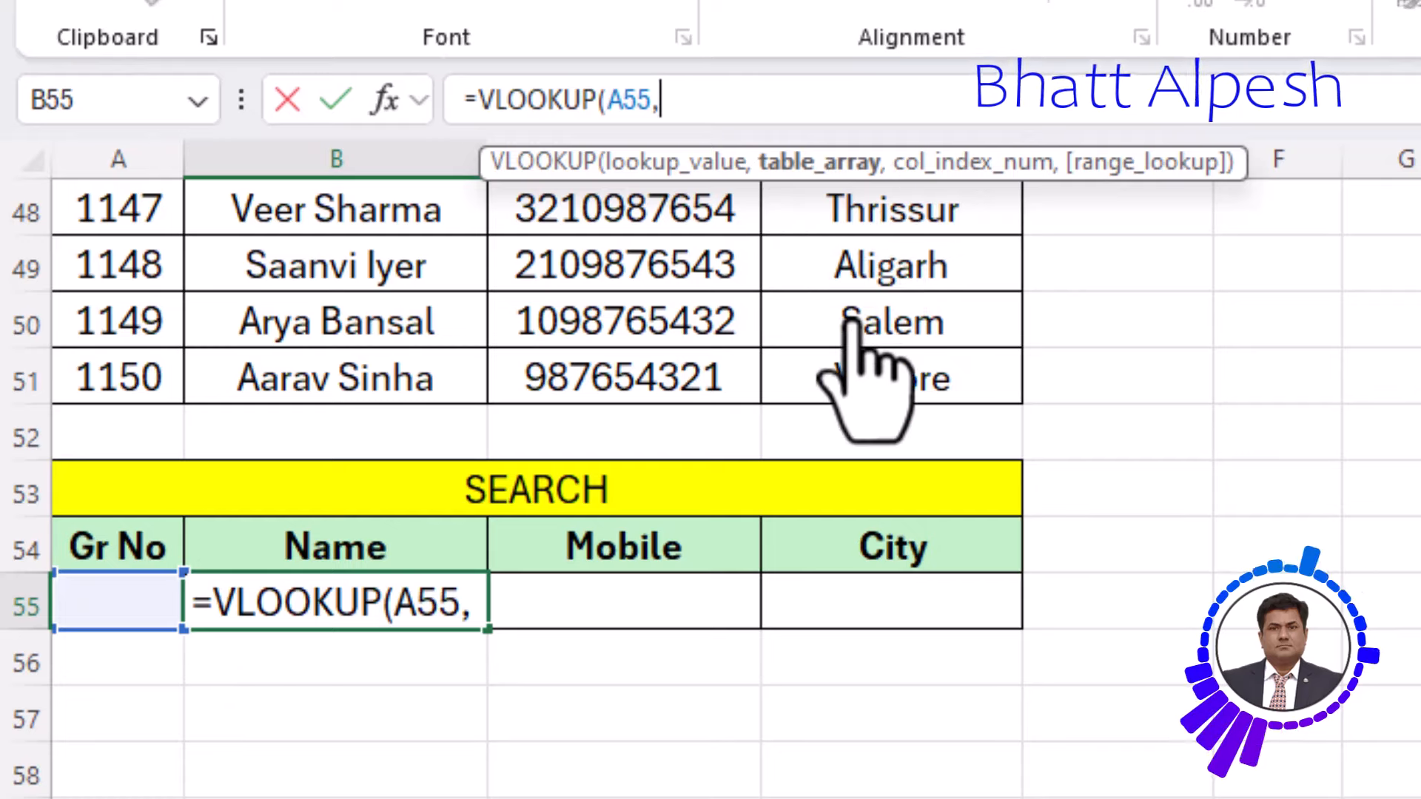
scroll(844, 348, up, 1)
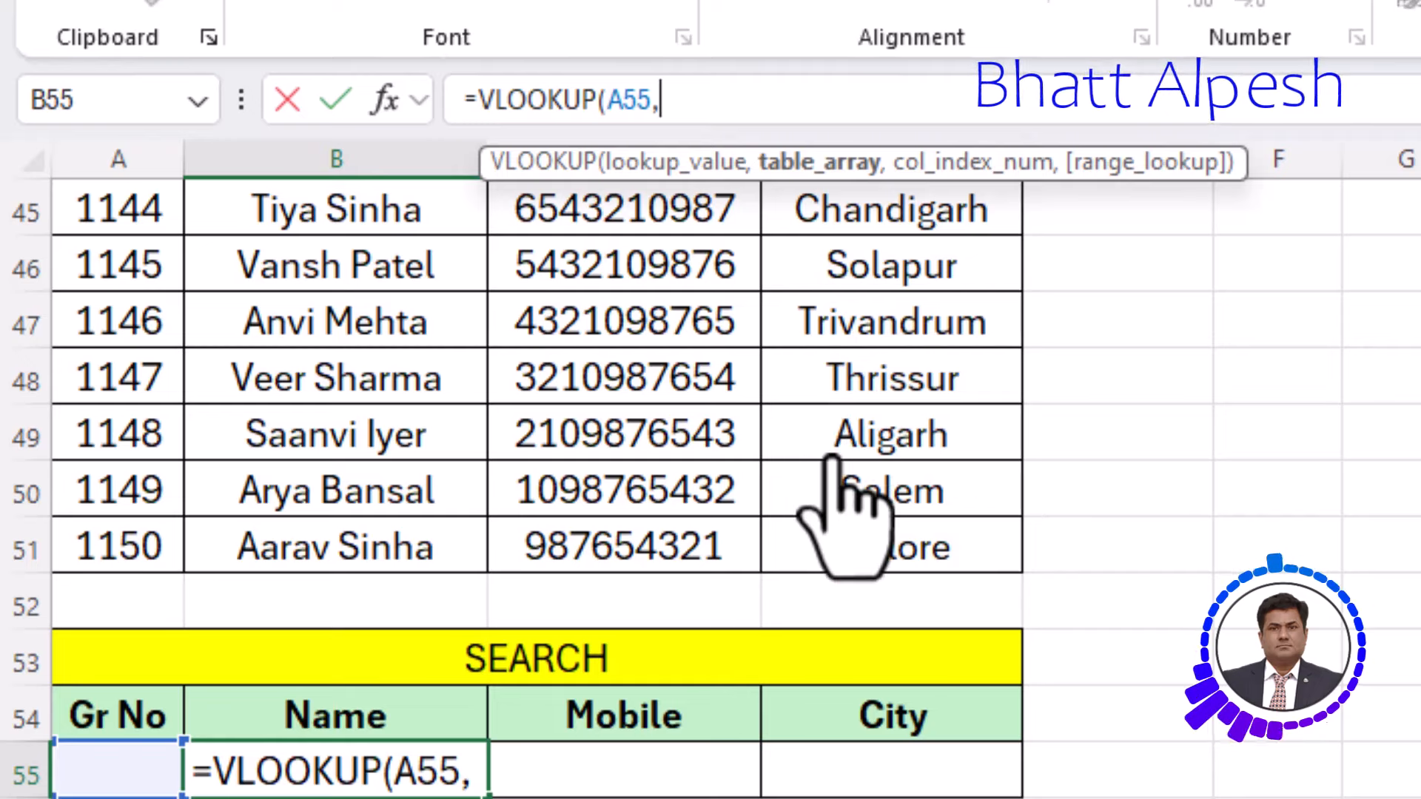
scroll(399, 488, up, 1)
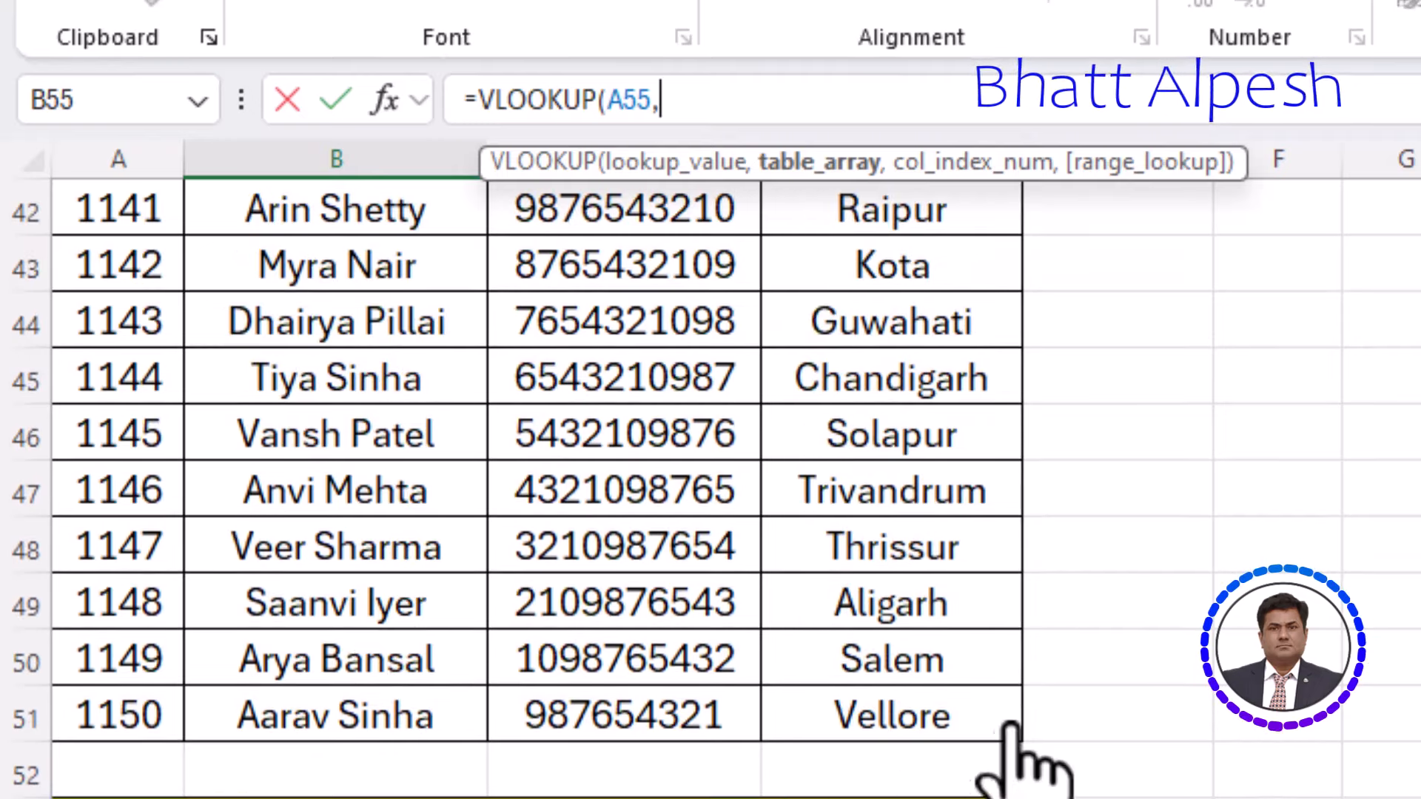
drag(1013, 724, 25, 274)
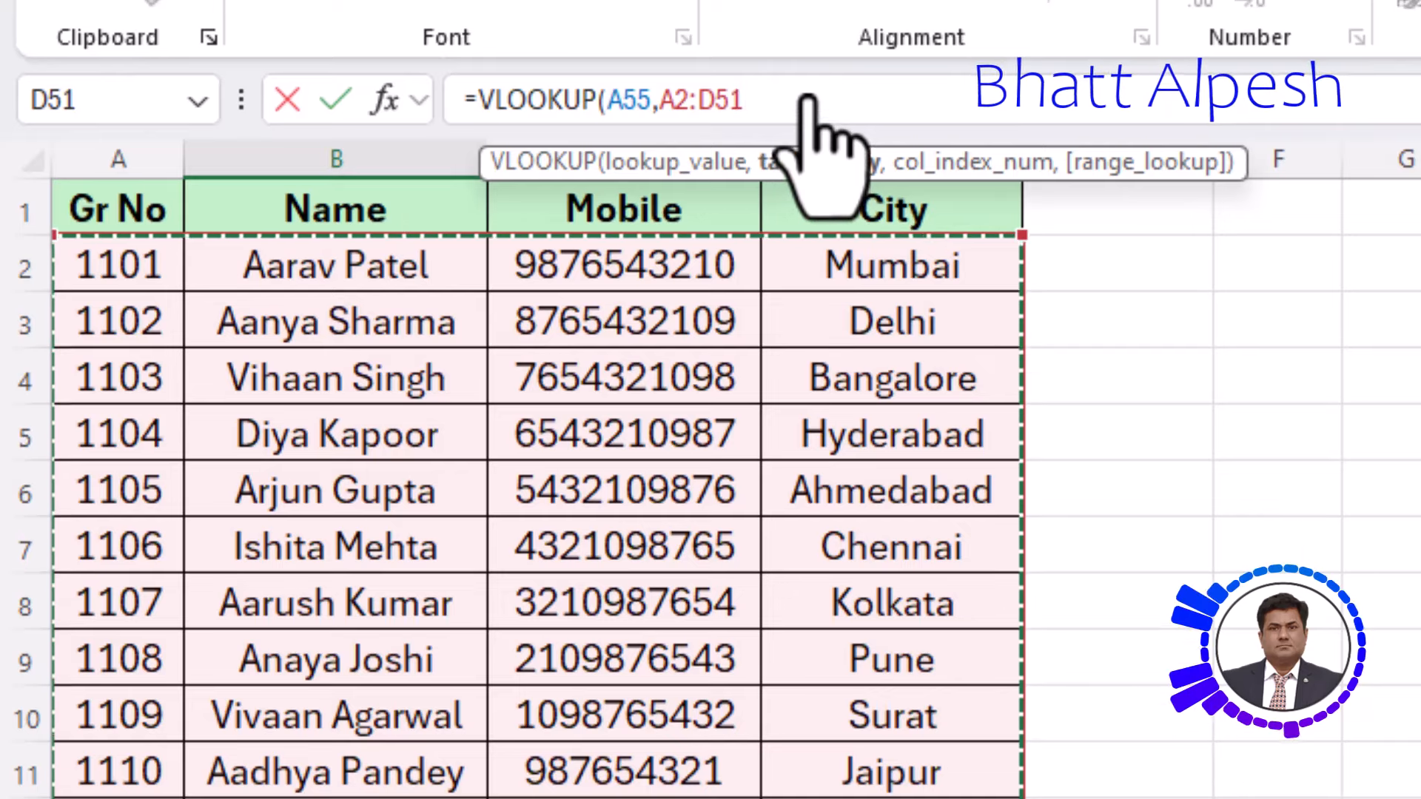
text(,)
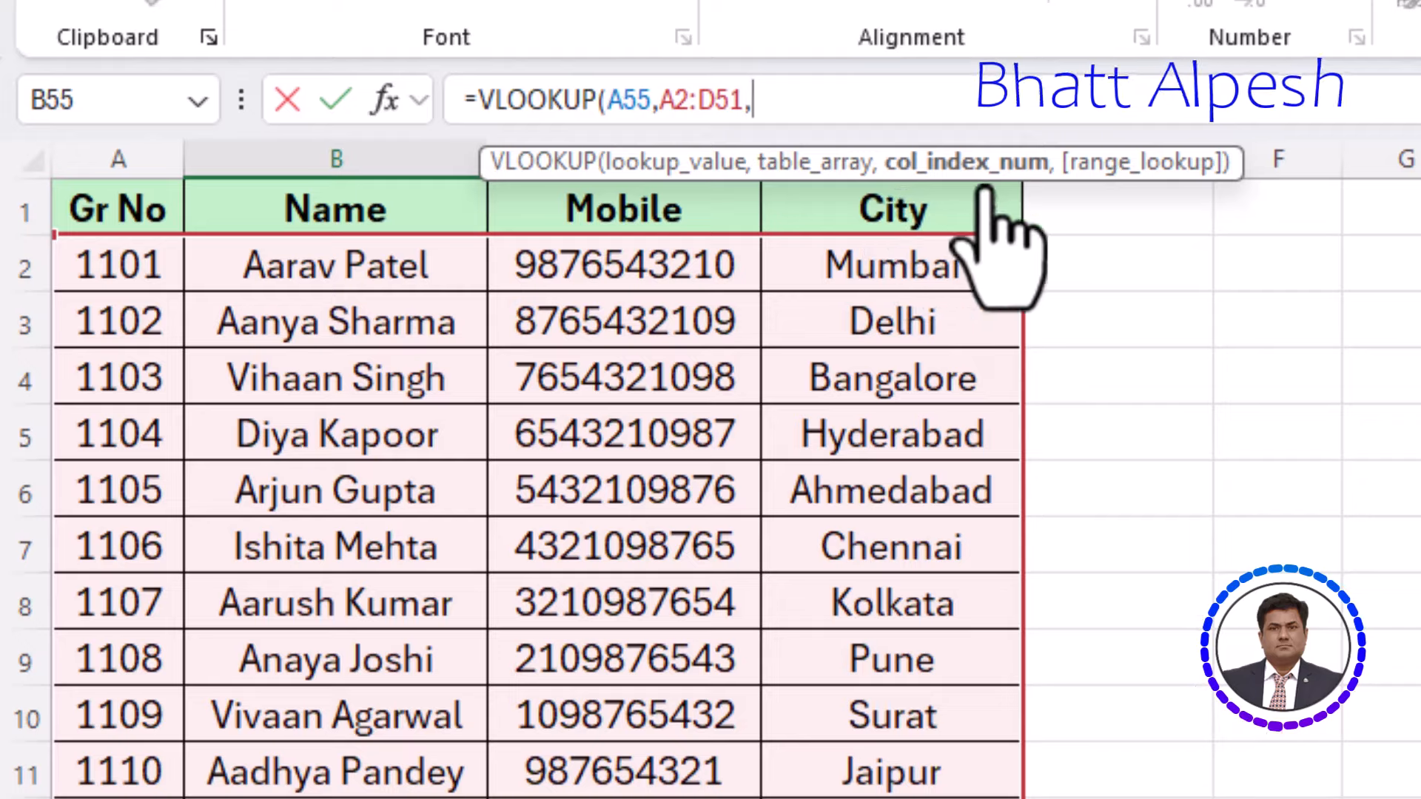
- Complete the VLOOKUP formula with column indexes {2,3,4} and 0 for an exact match
scroll(701, 640, down, 17)
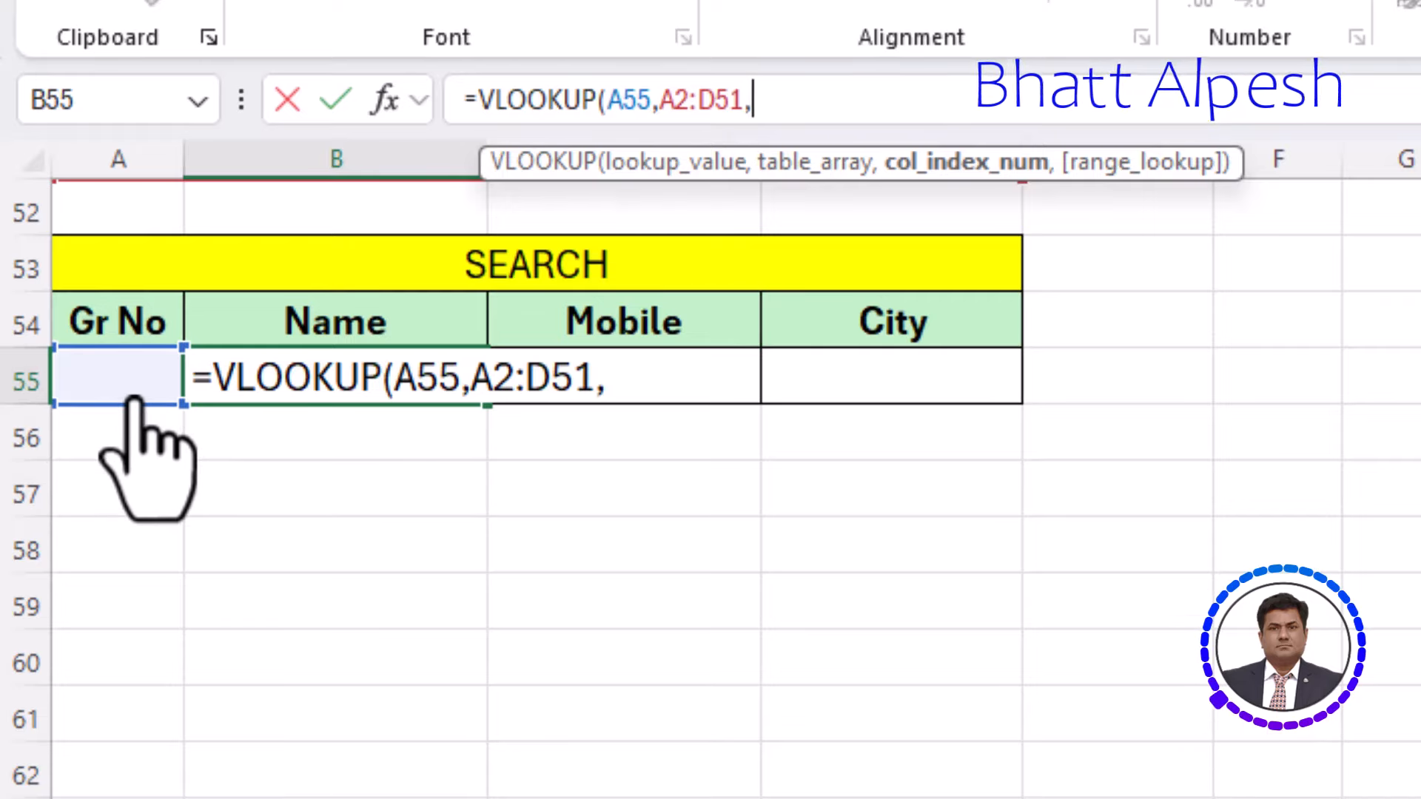
scroll(134, 406, up, 5)
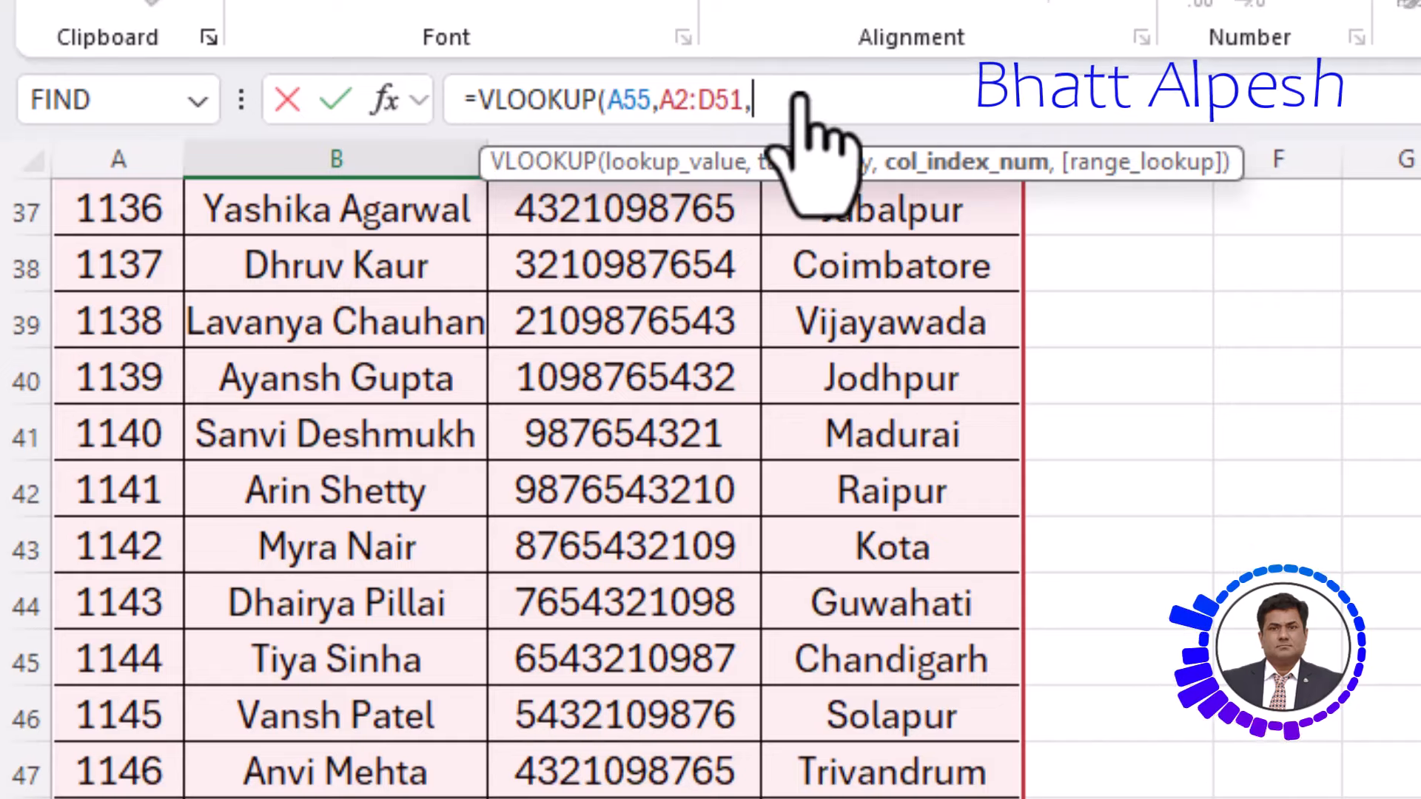
scroll(740, 766, down, 6)
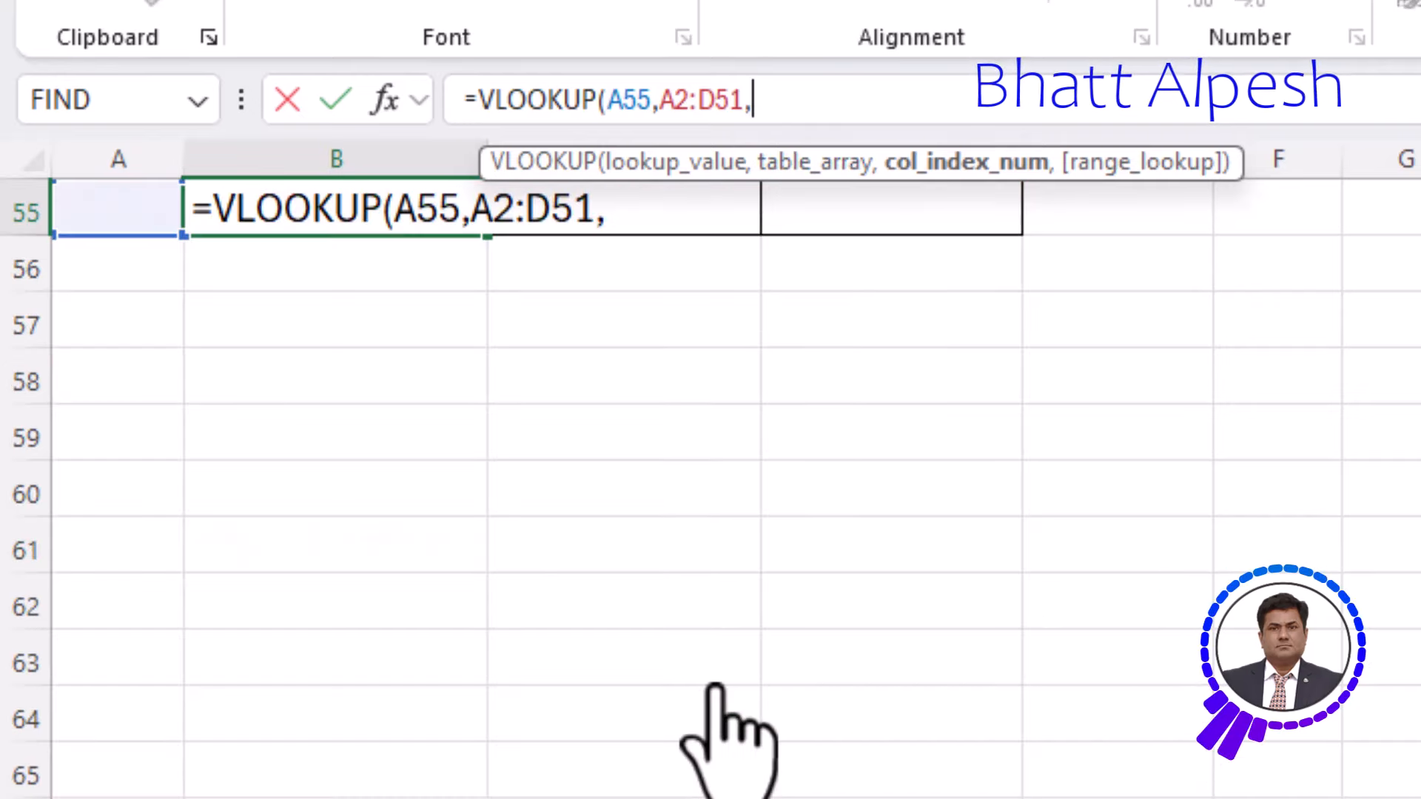
scroll(730, 736, up, 1)
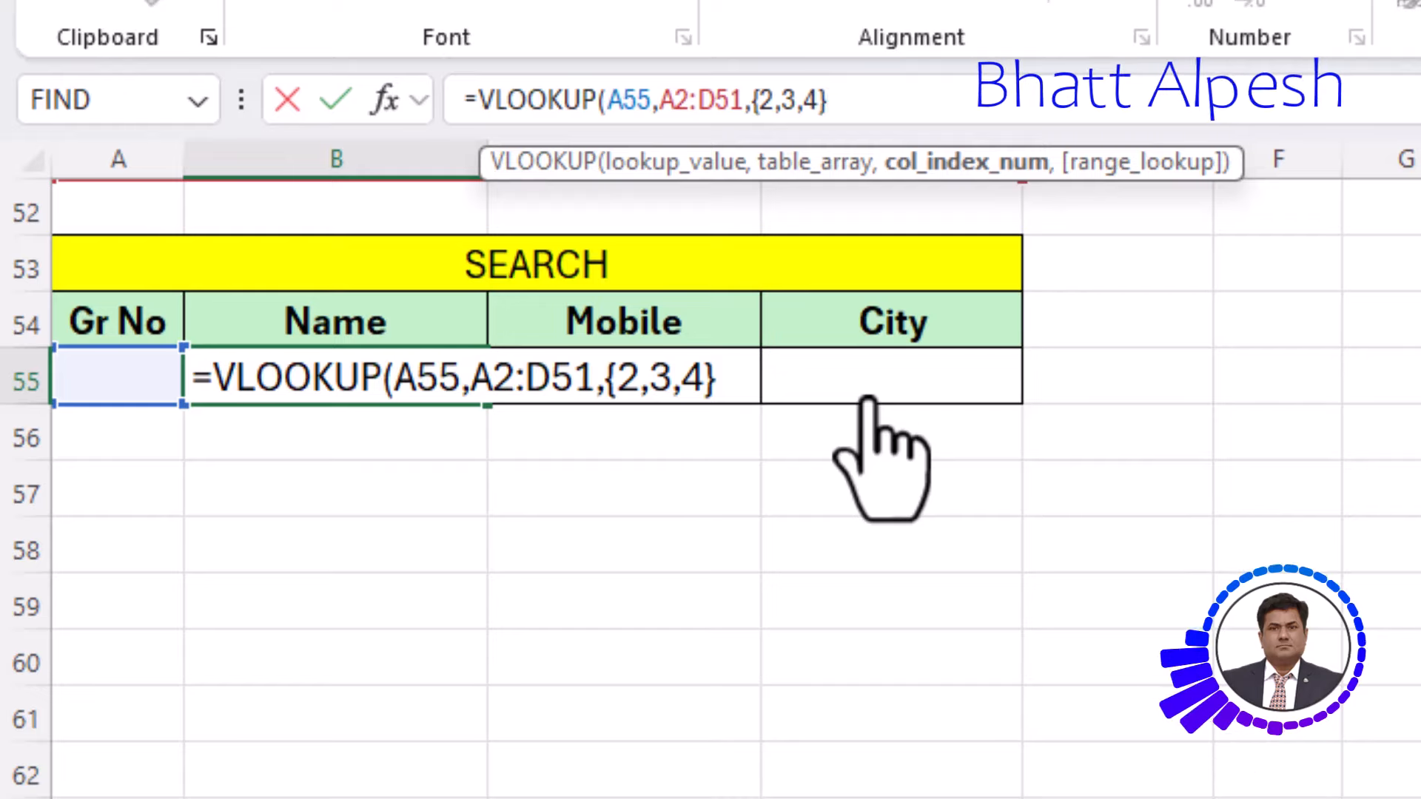
text(,0)
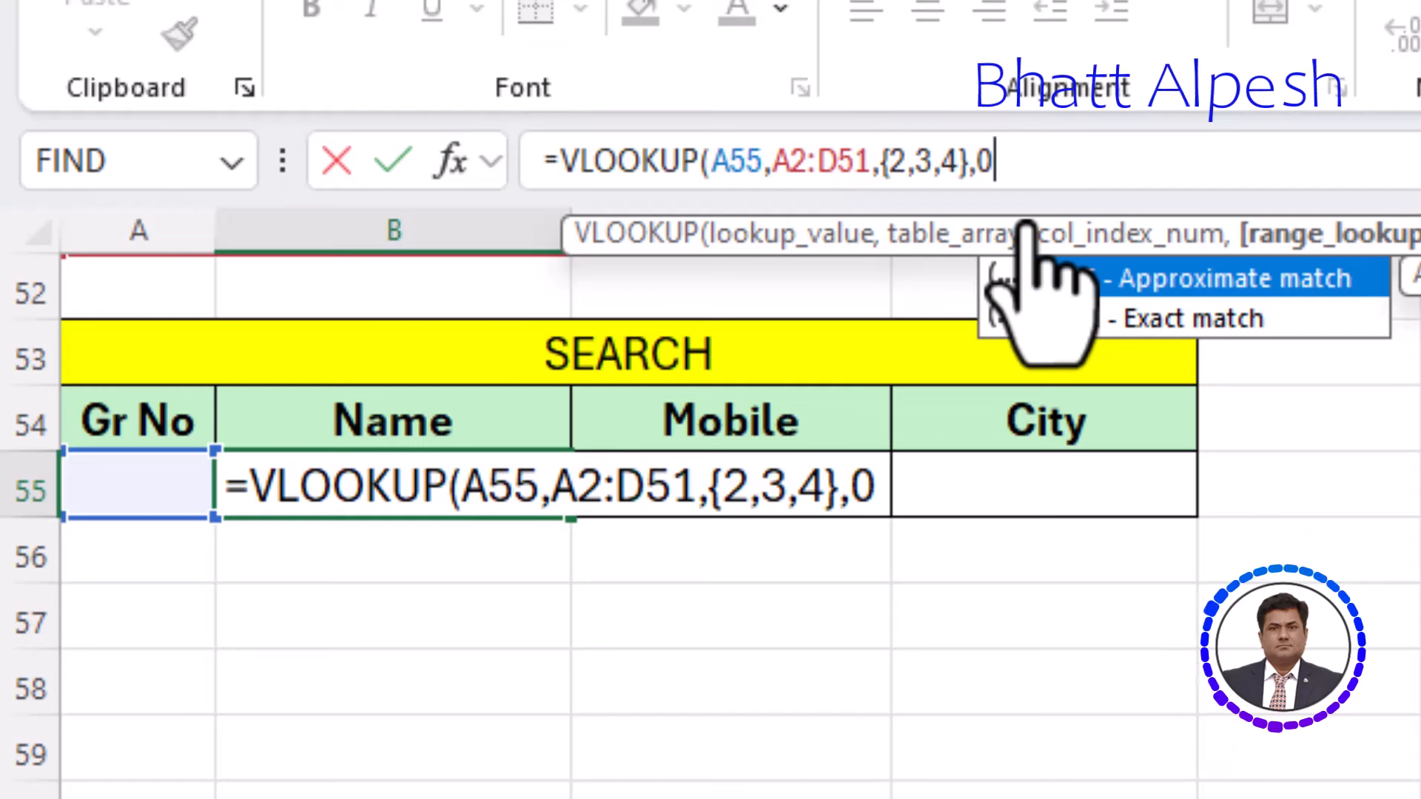
text())
key(Return)
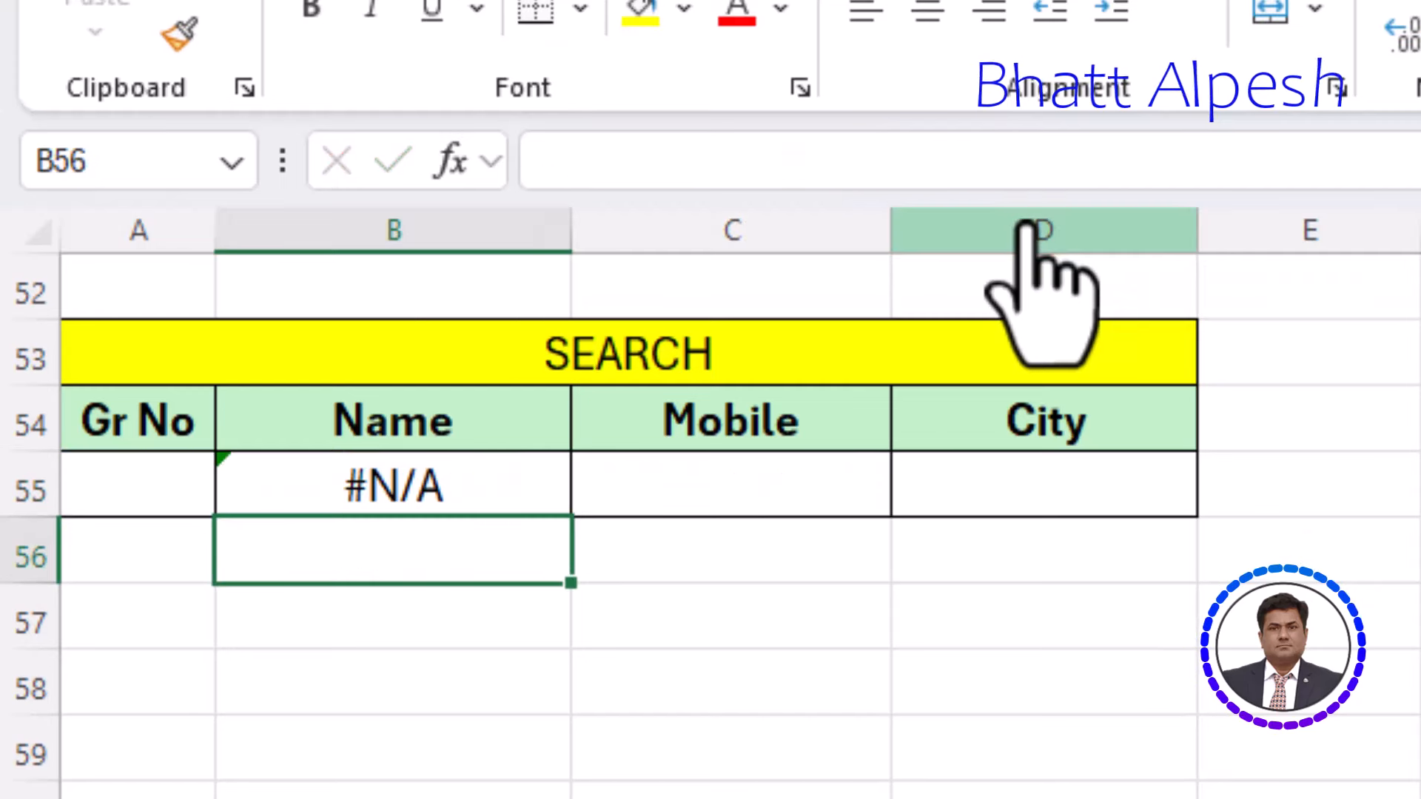
- Enter the Gr No of the record in row 48 into search cell A55 and select that row for comparison
scroll(448, 621, up, 1)
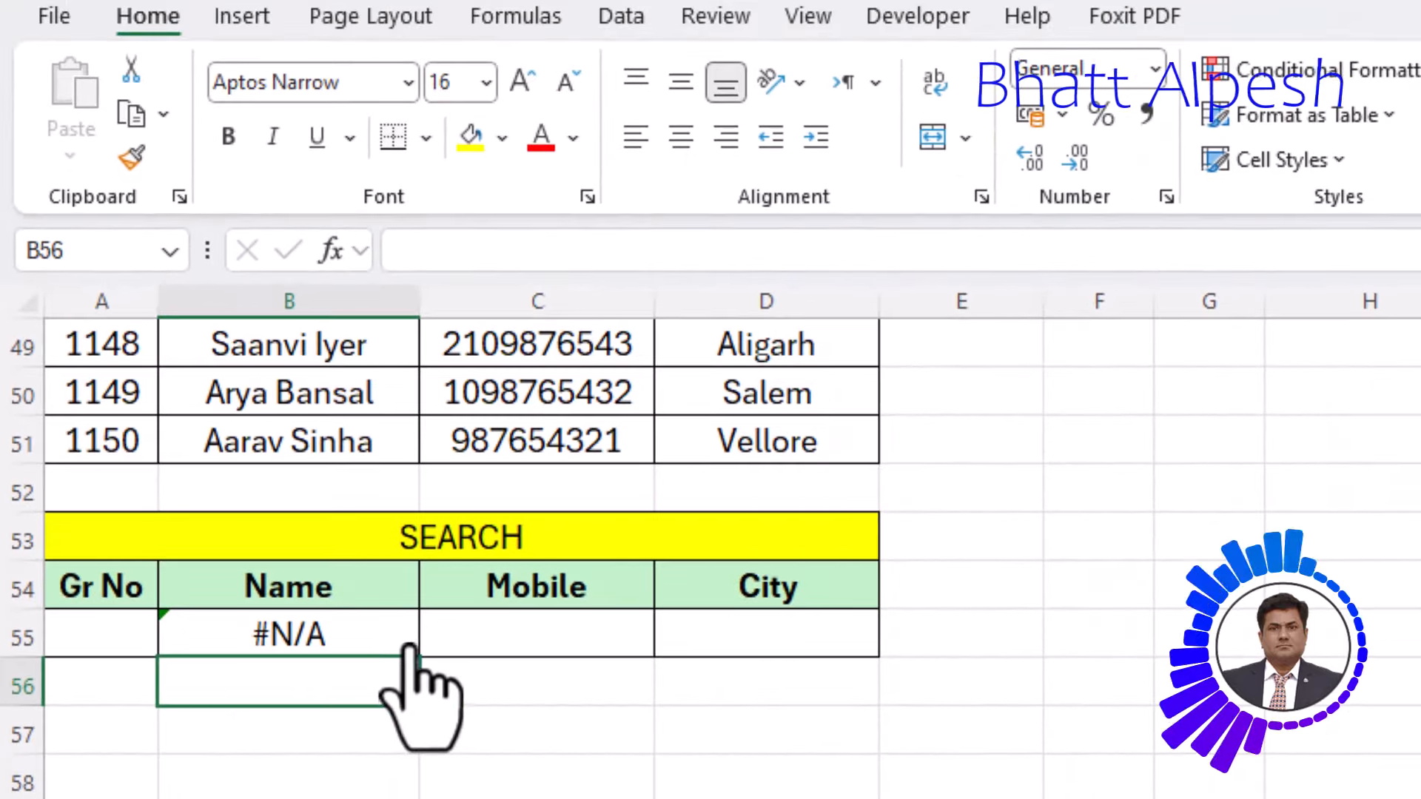
scroll(408, 651, up, 2)
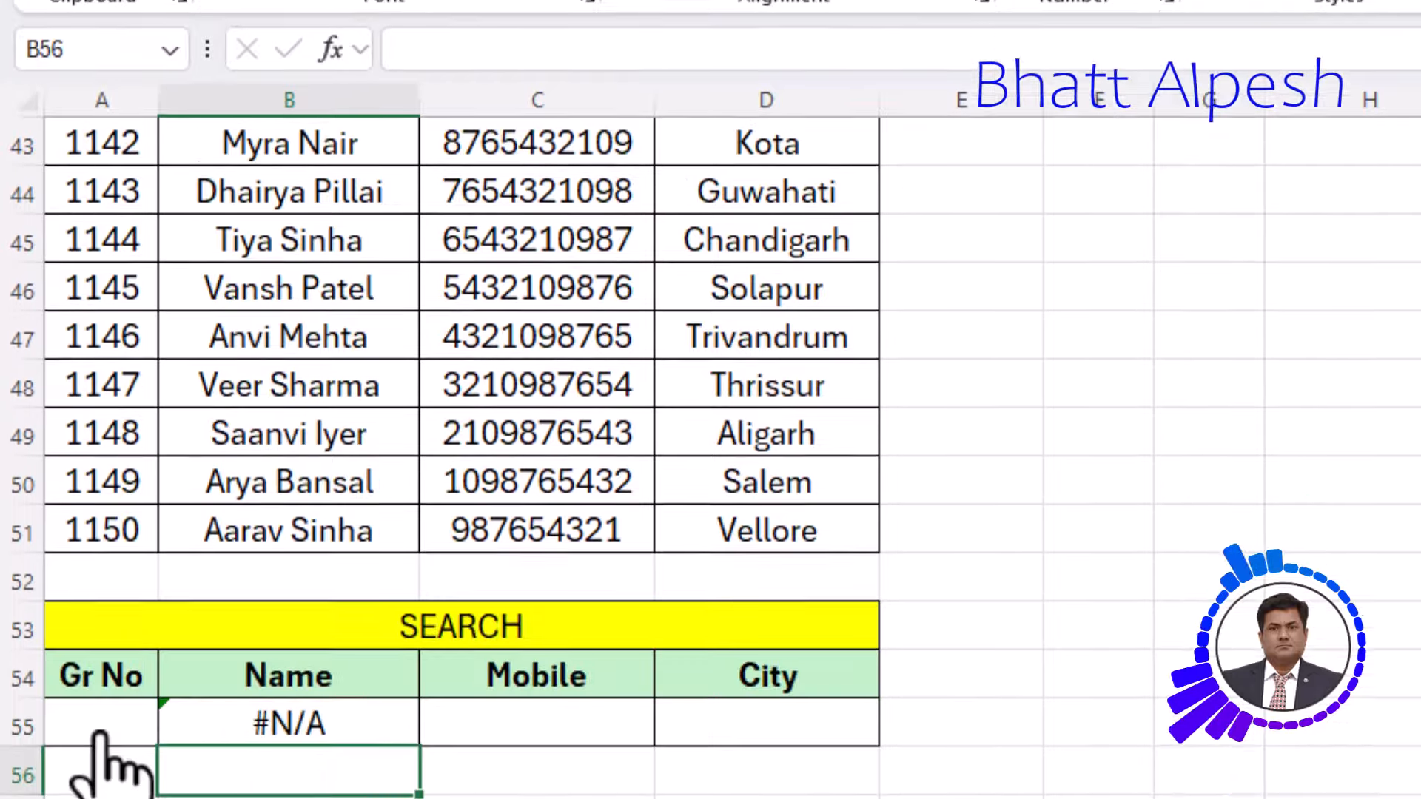
click(101, 576)
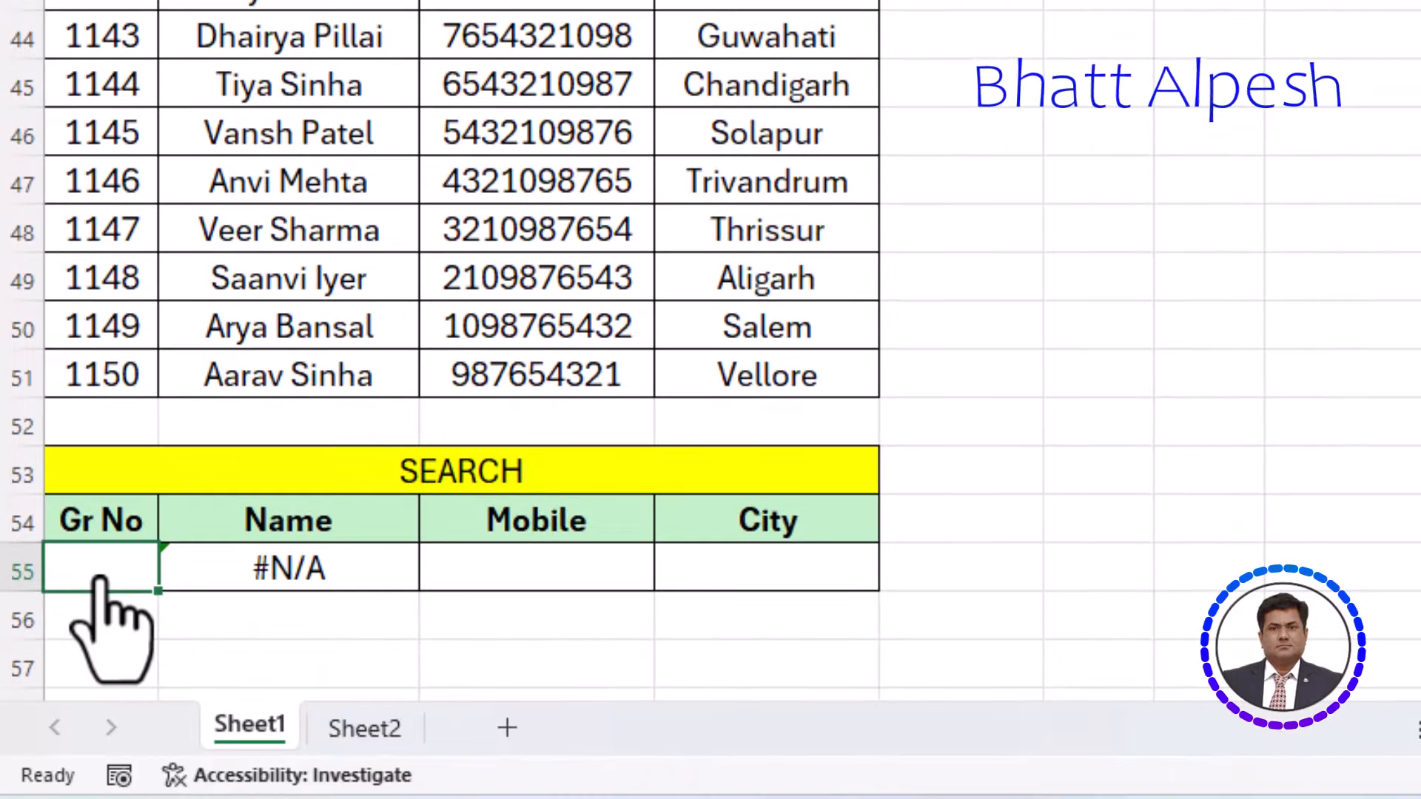
text(11)
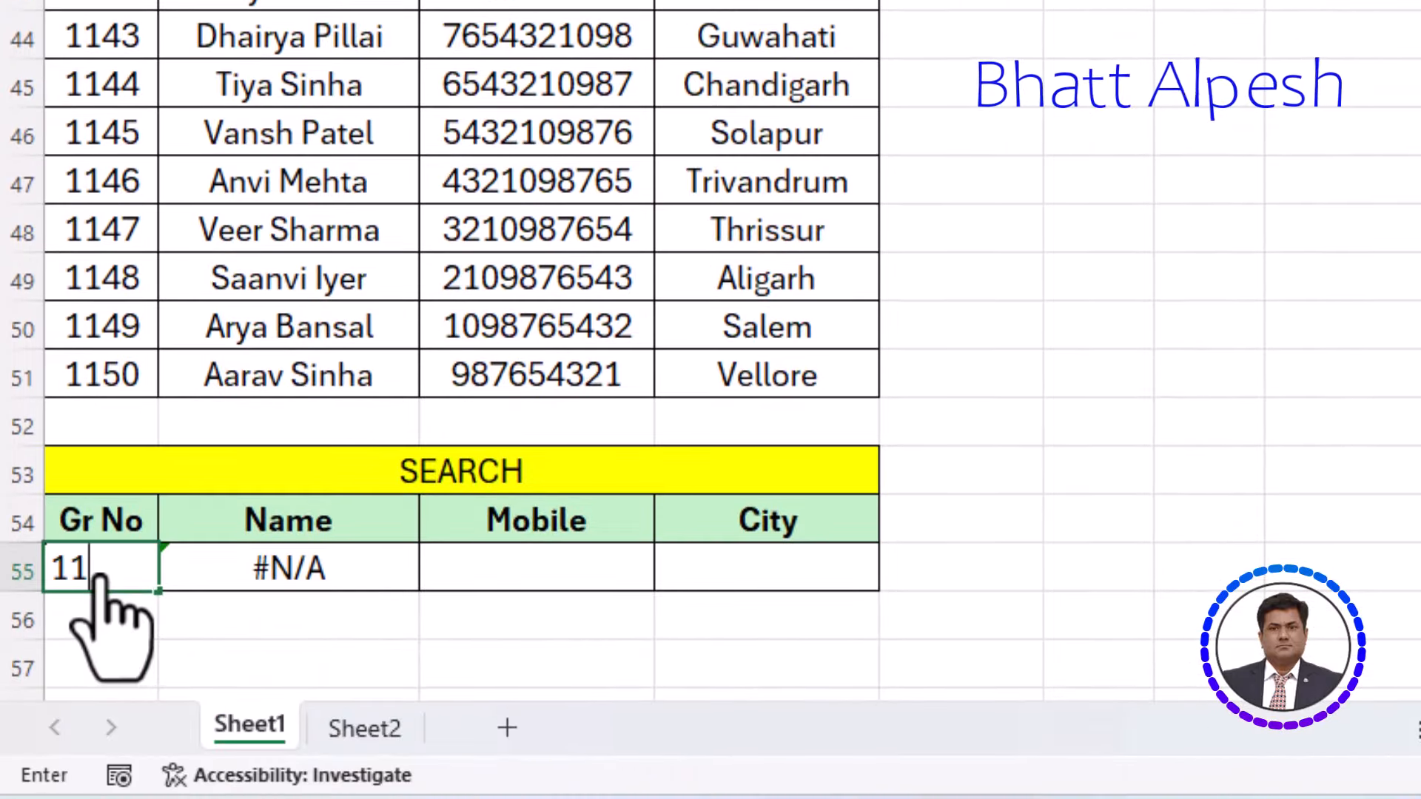
text(47)
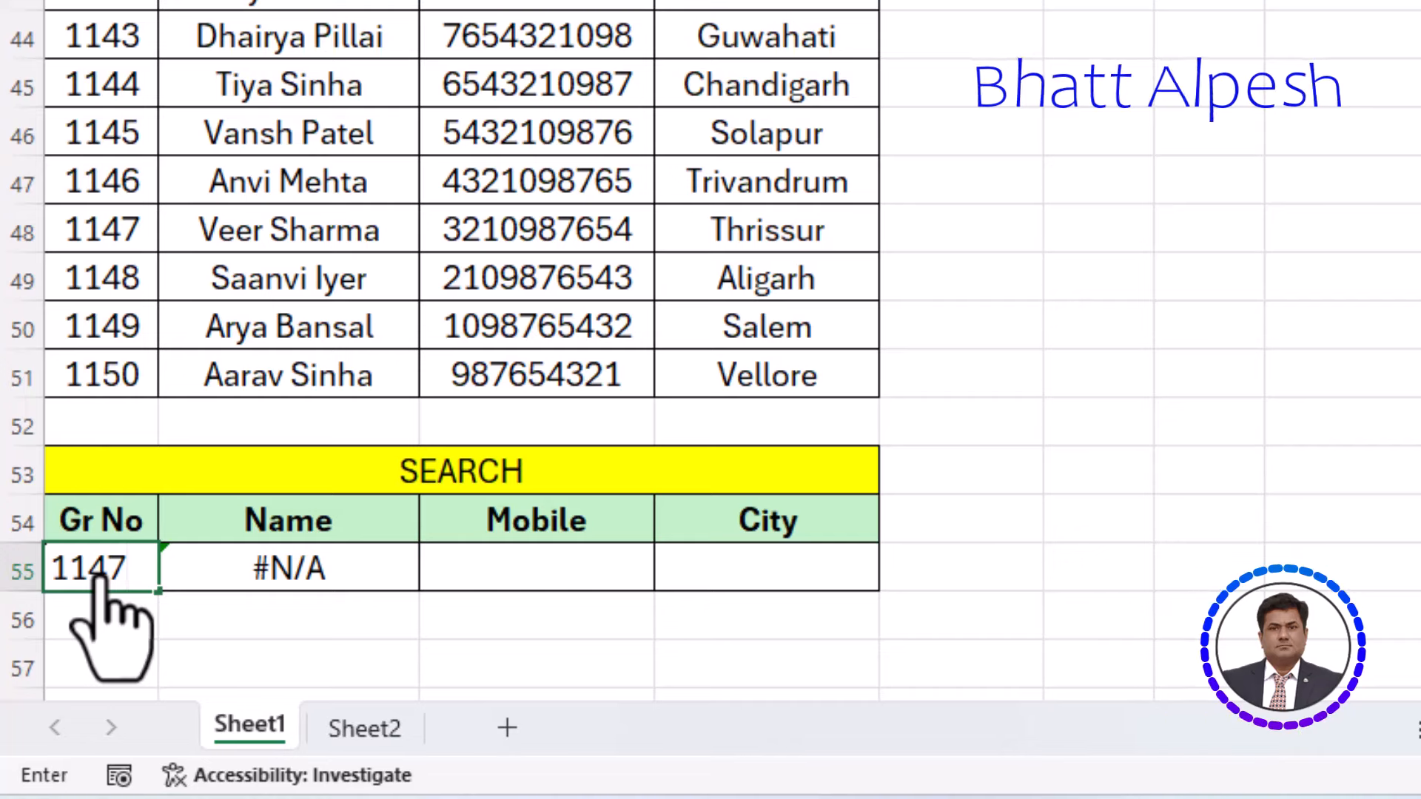
key(Return)
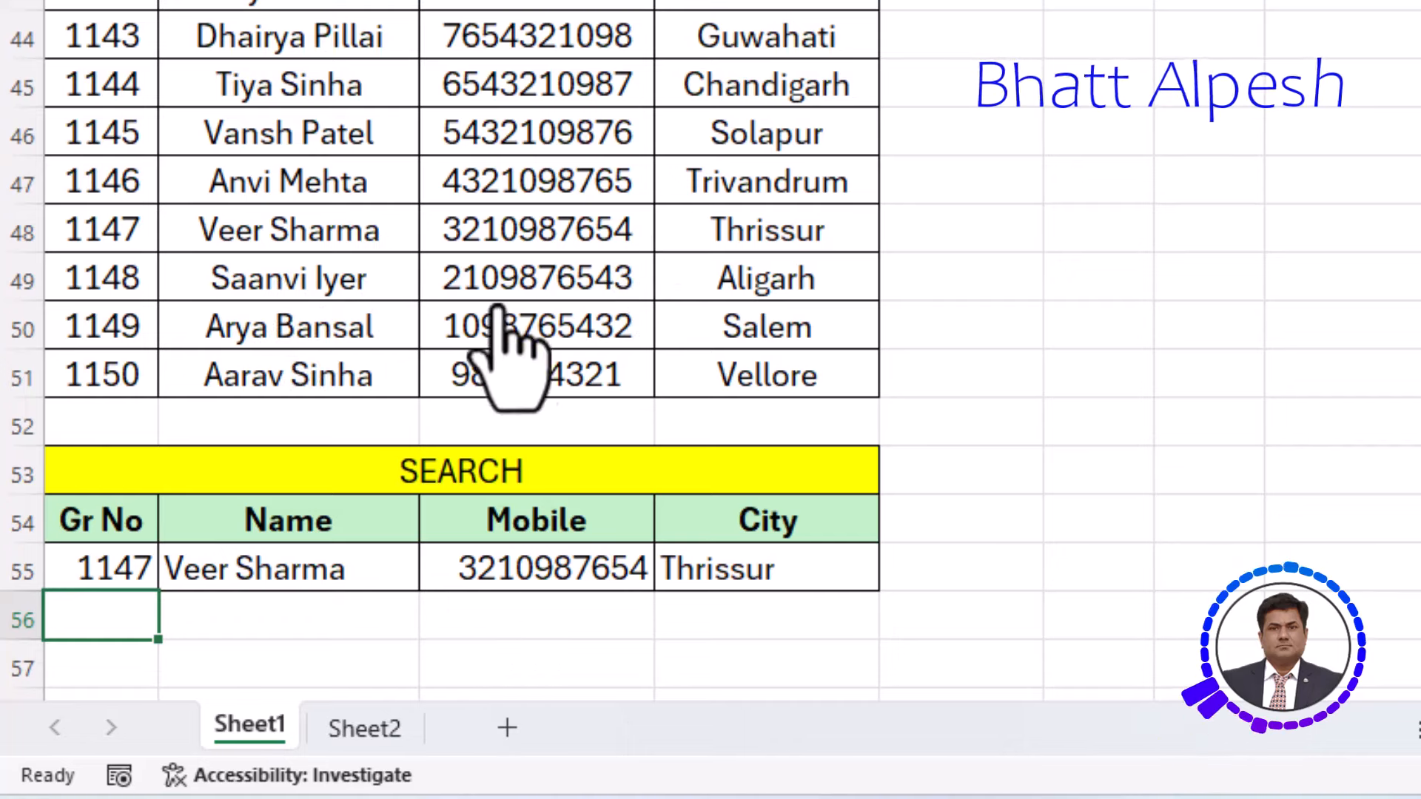
click(16, 236)
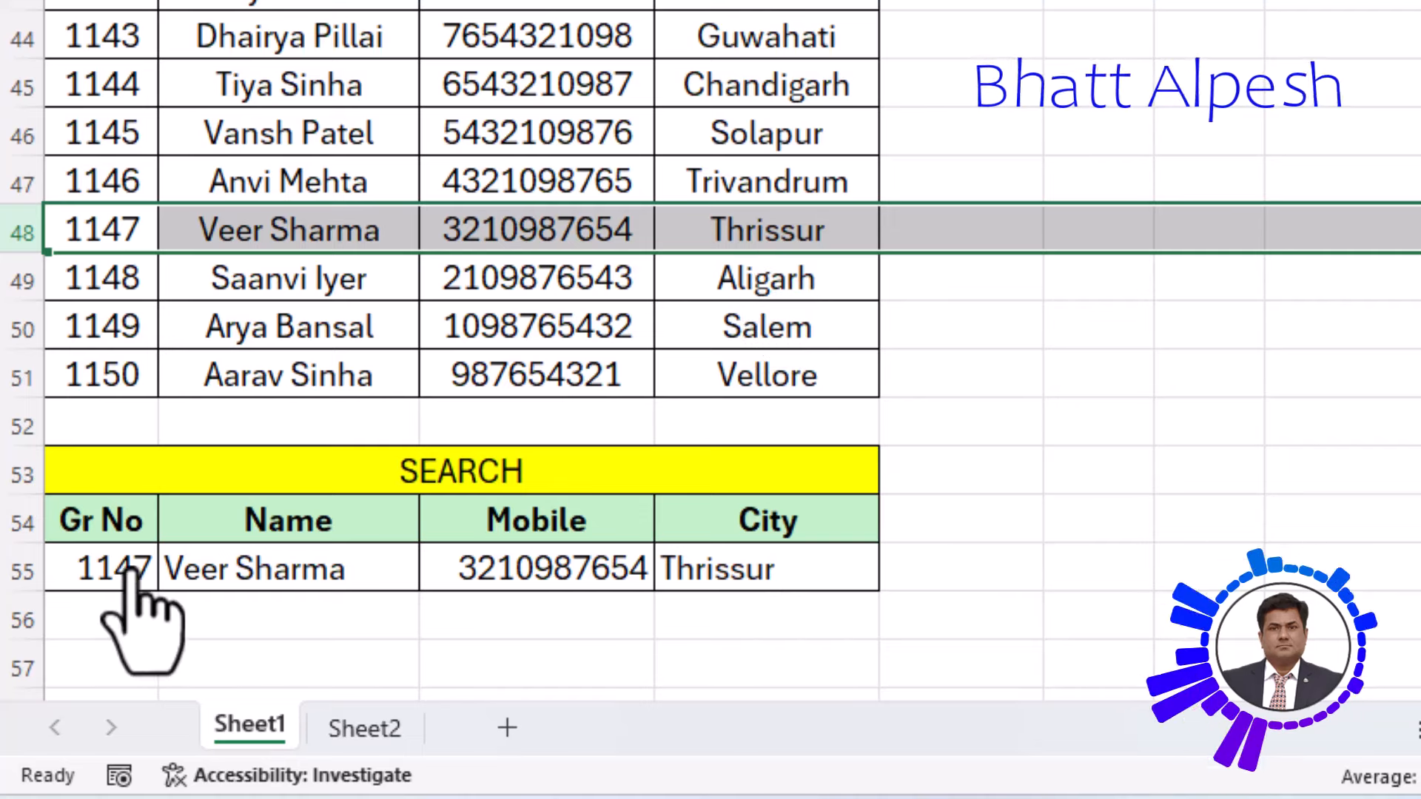
- Replace the search Gr No in A55 with that of the first record in row 2
click(107, 577)
scroll(111, 577, up, 14)
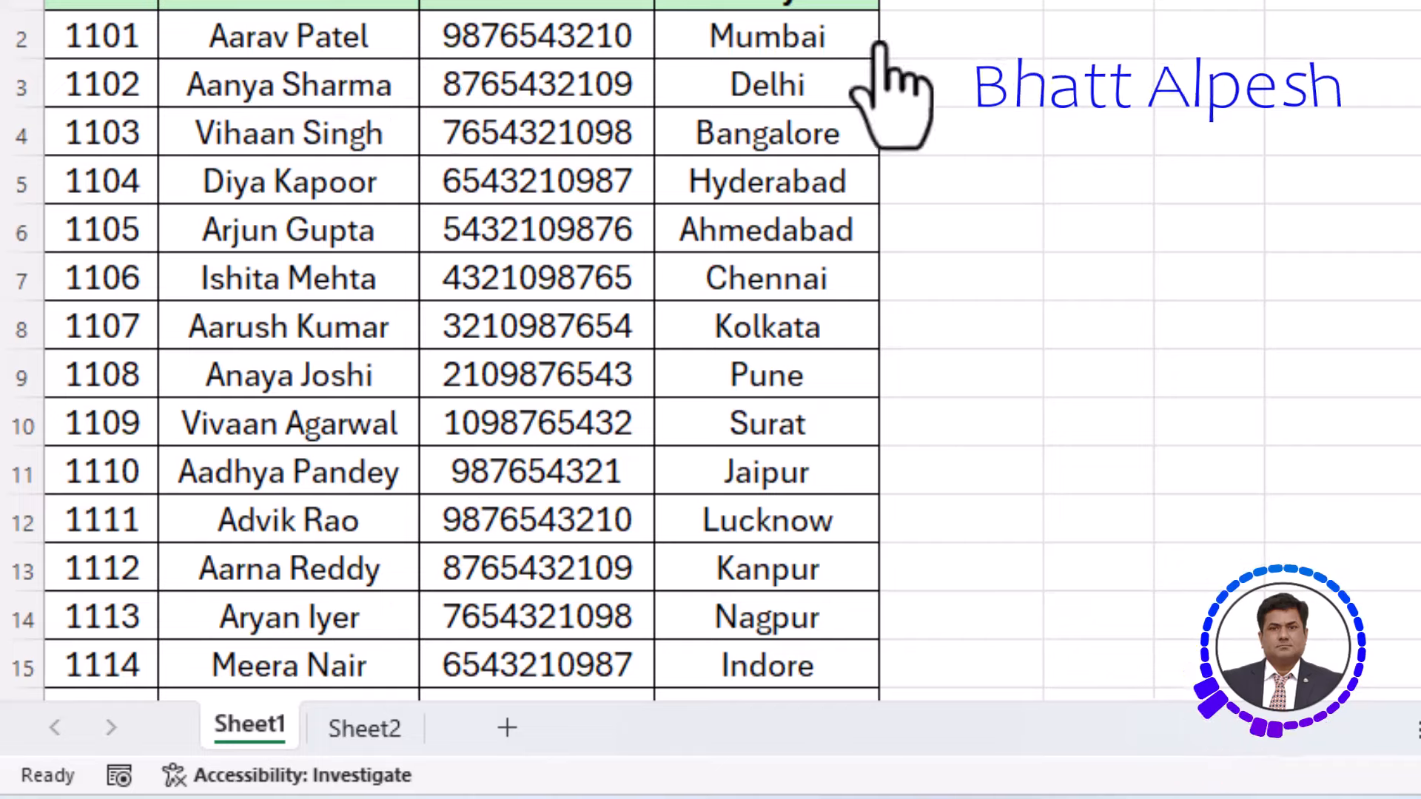
scroll(474, 273, down, 5)
scroll(481, 311, down, 9)
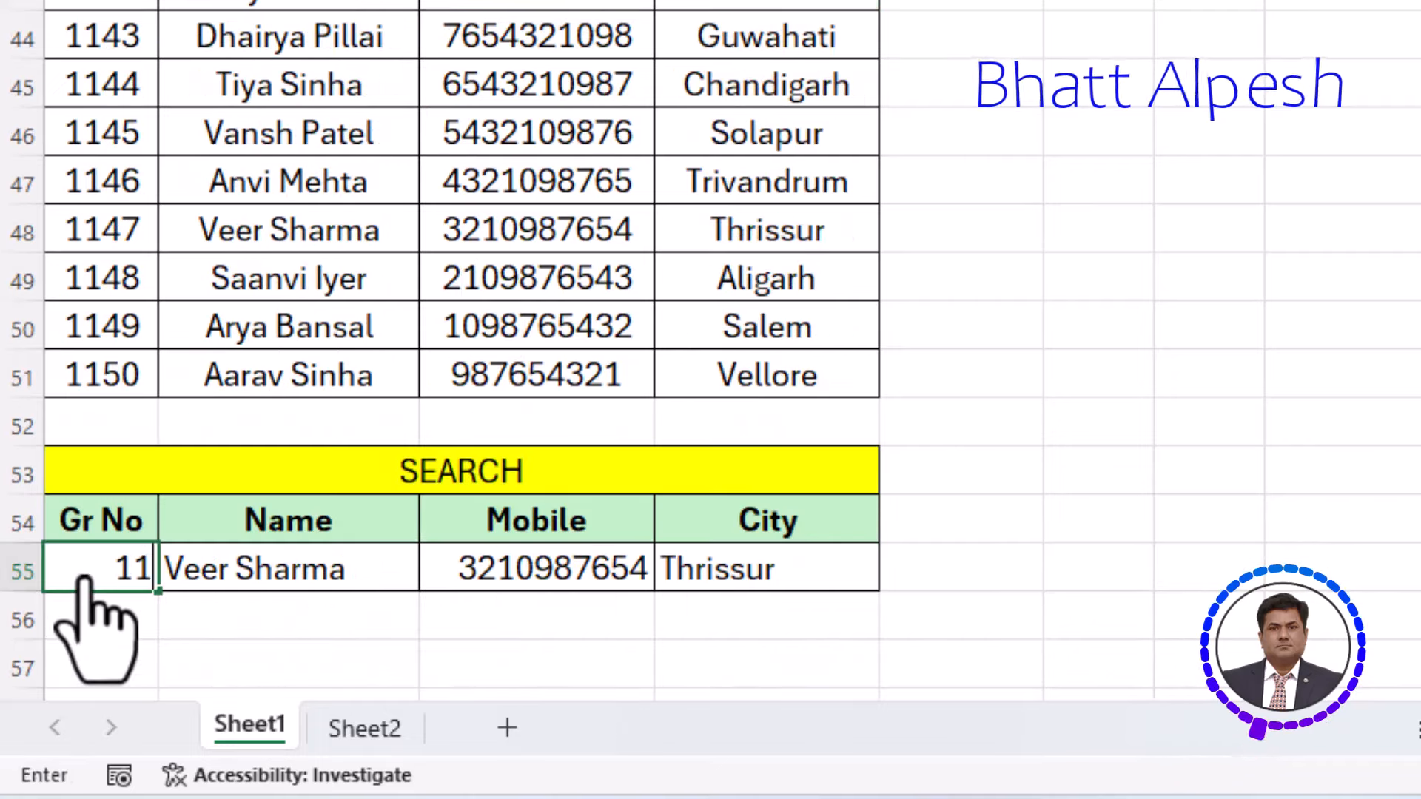
key(Return)
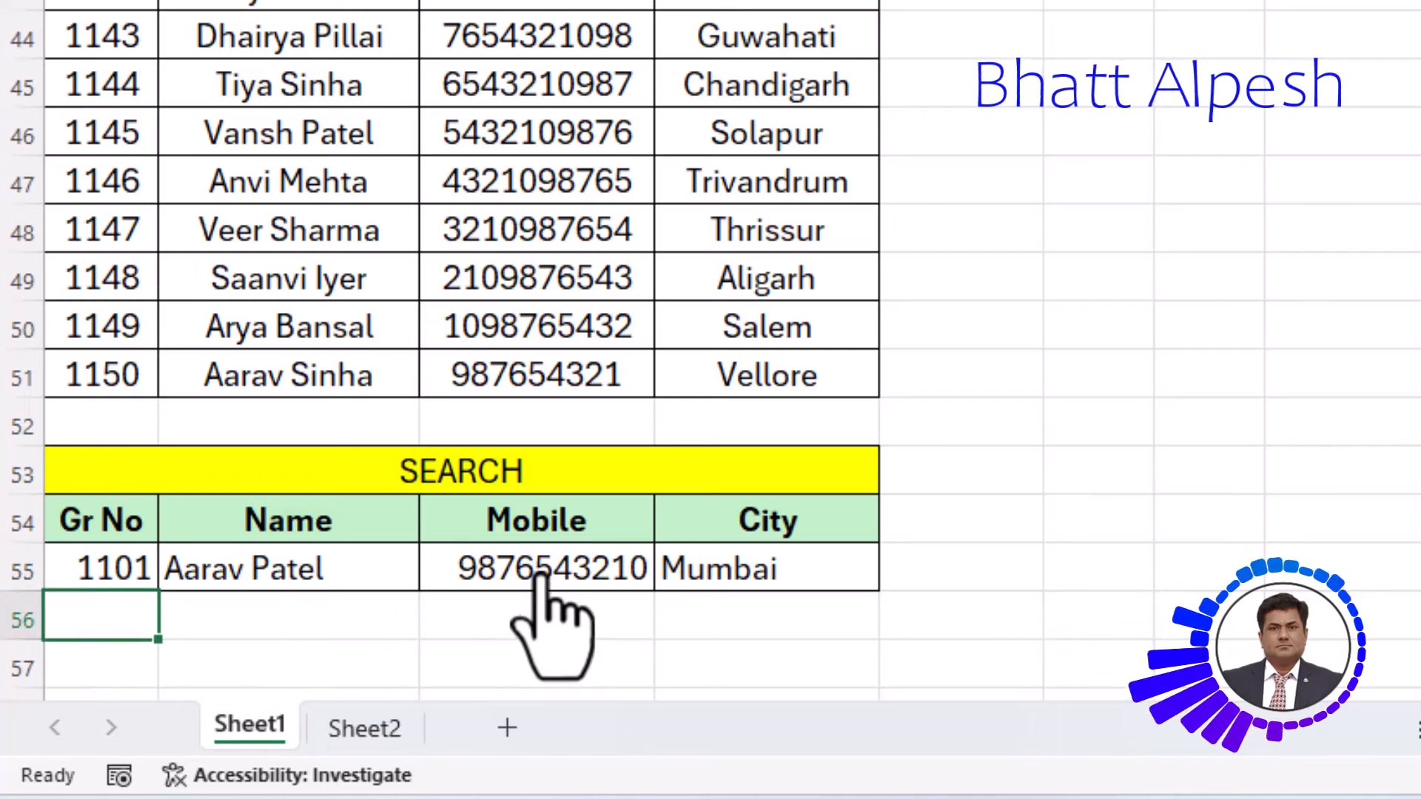
scroll(756, 571, down, 1)
scroll(739, 518, down, 1)
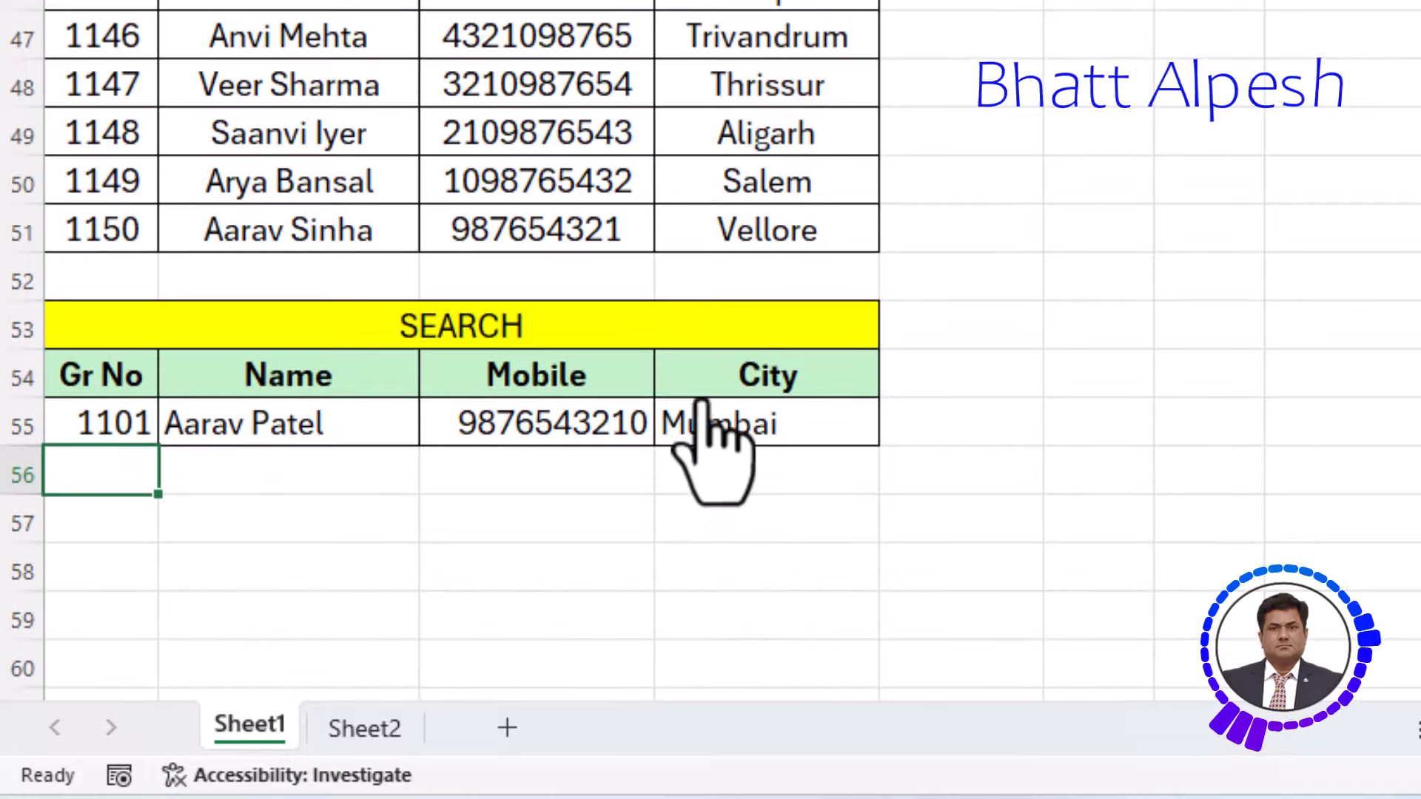